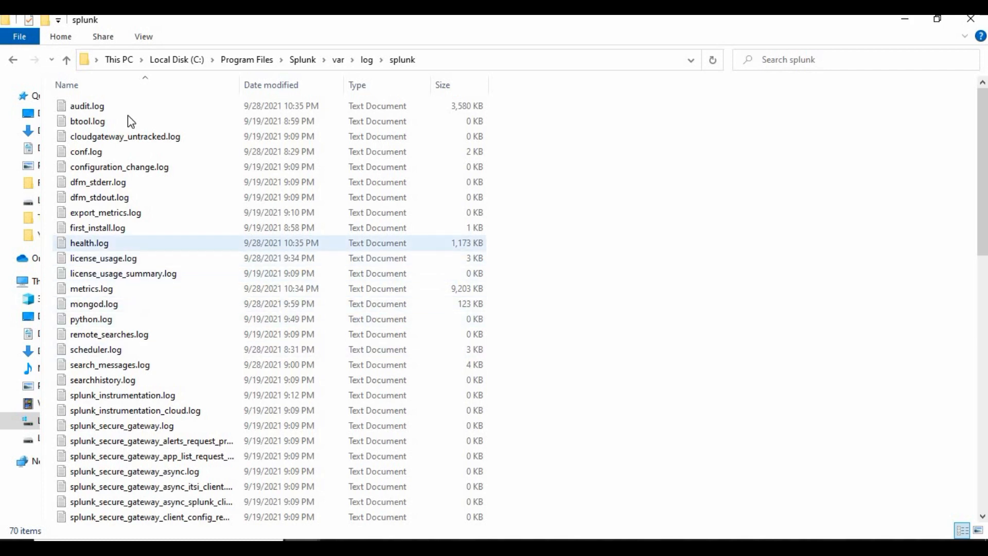
# Step: Look through the Splunk log folder for the main logs, including splunkd.log, splunkd_access.log, audit.log, license_usage.log and metrics.log
pyautogui.scroll(-14, 135, 214)
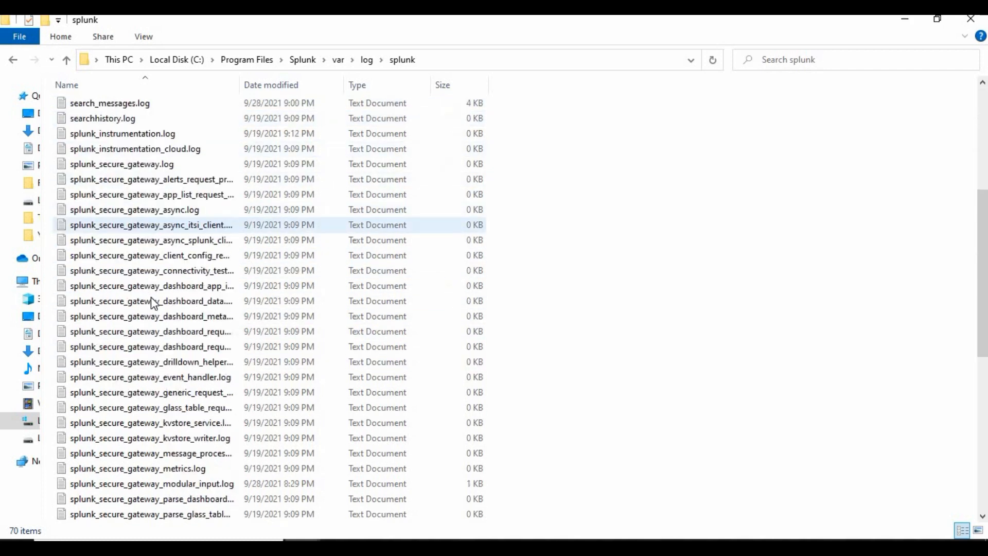
pyautogui.scroll(-1, 154, 317)
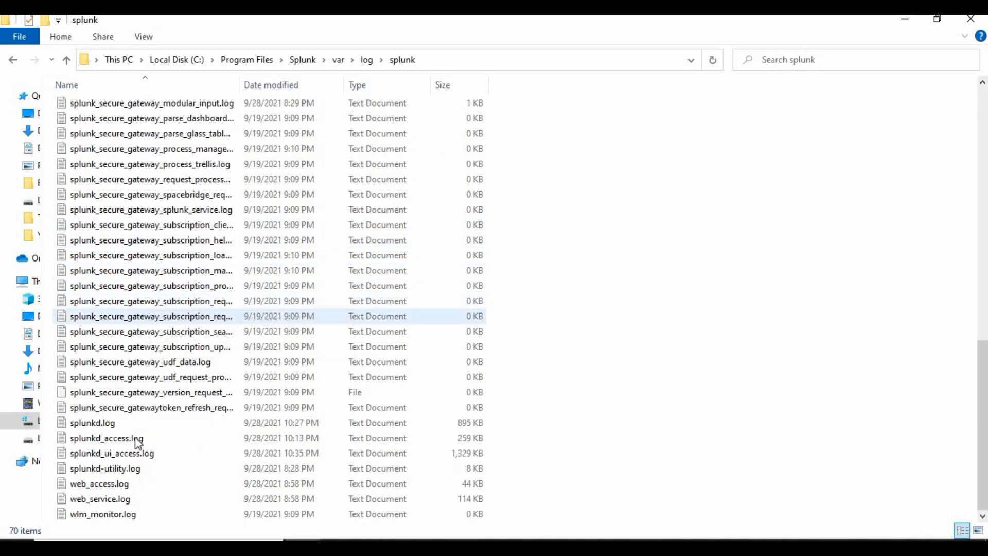
pyautogui.click(97, 424)
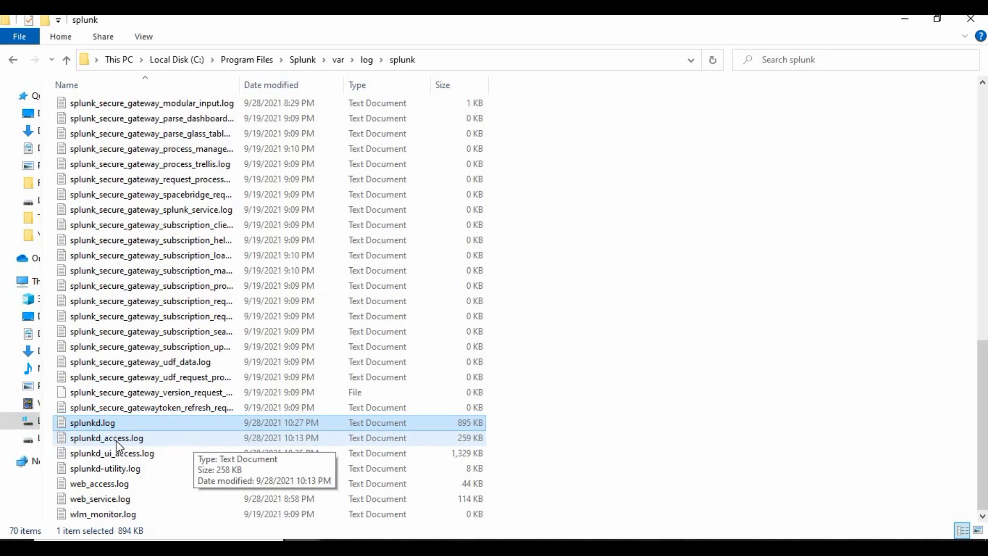
pyautogui.click(193, 436)
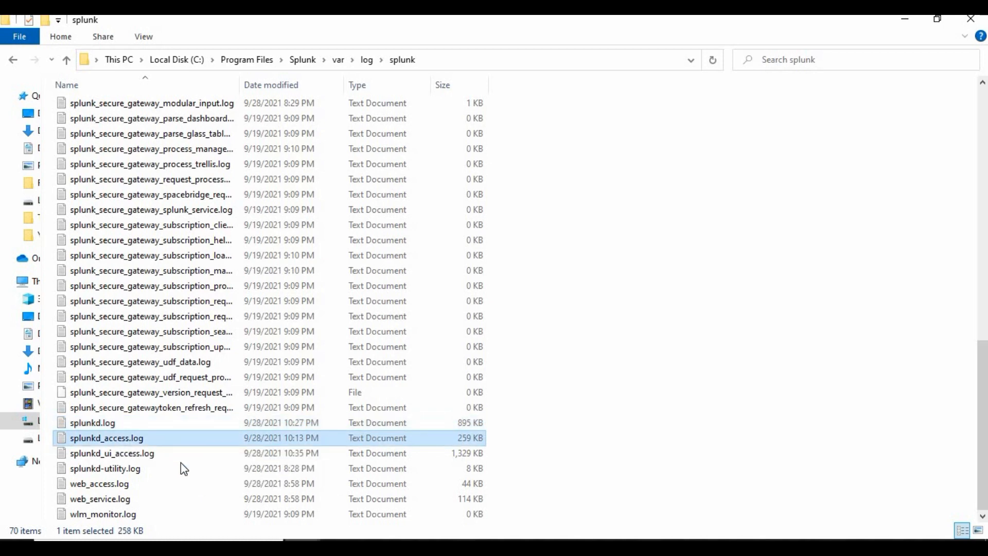
pyautogui.scroll(14, 191, 361)
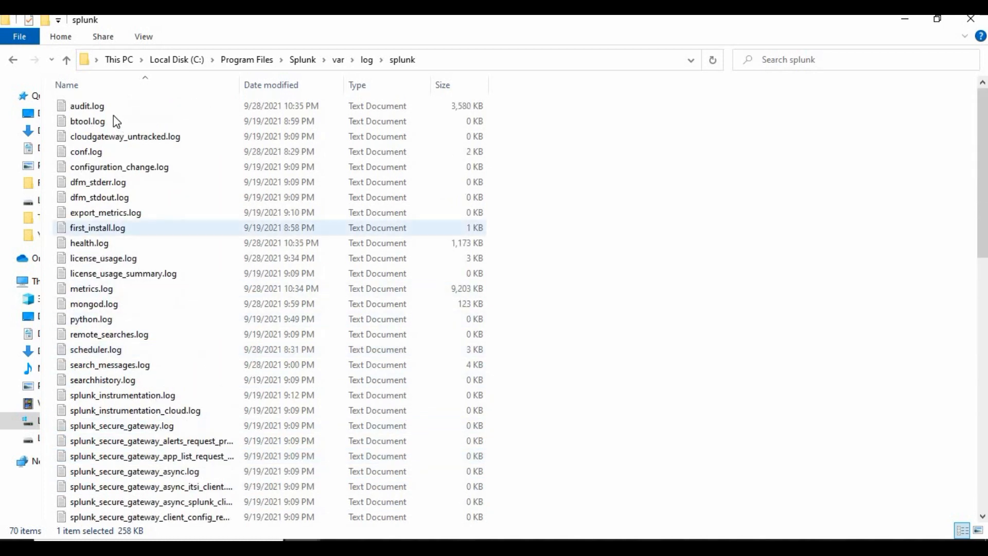
pyautogui.click(114, 110)
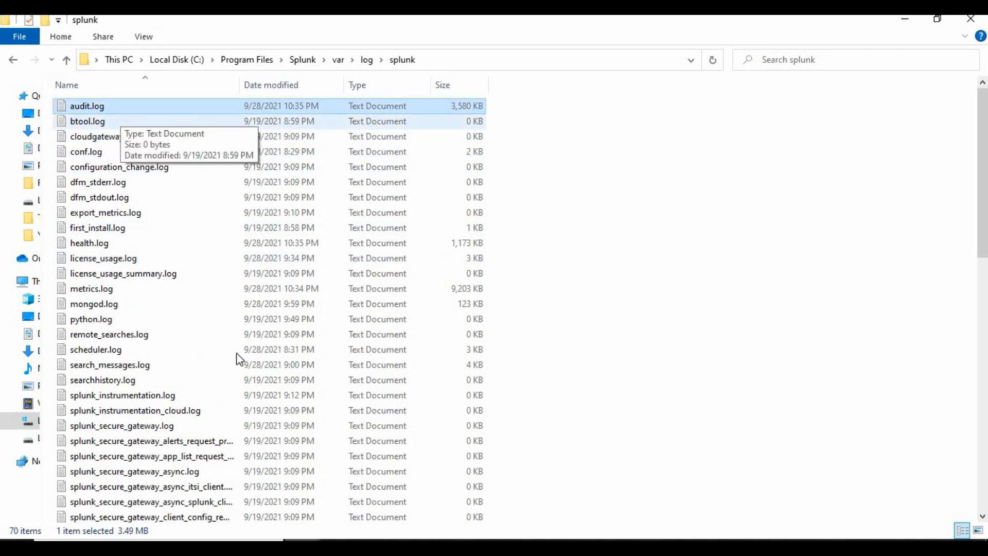
pyautogui.click(122, 259)
pyautogui.click(99, 289)
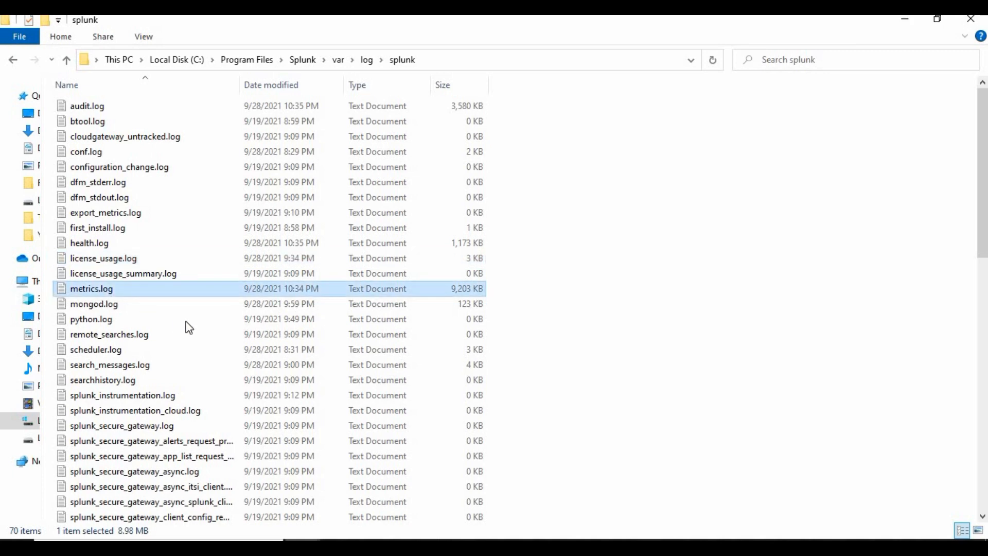
# Step: Open splunkd.log from the Splunk log folder in Notepad and maximize its window
pyautogui.scroll(-3, 203, 348)
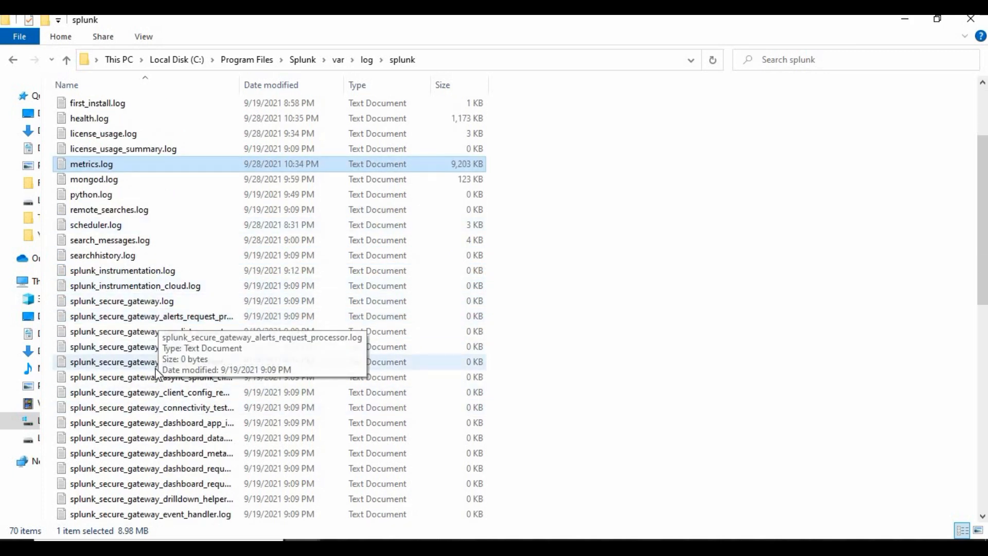
pyautogui.scroll(-11, 198, 380)
pyautogui.doubleClick(126, 427)
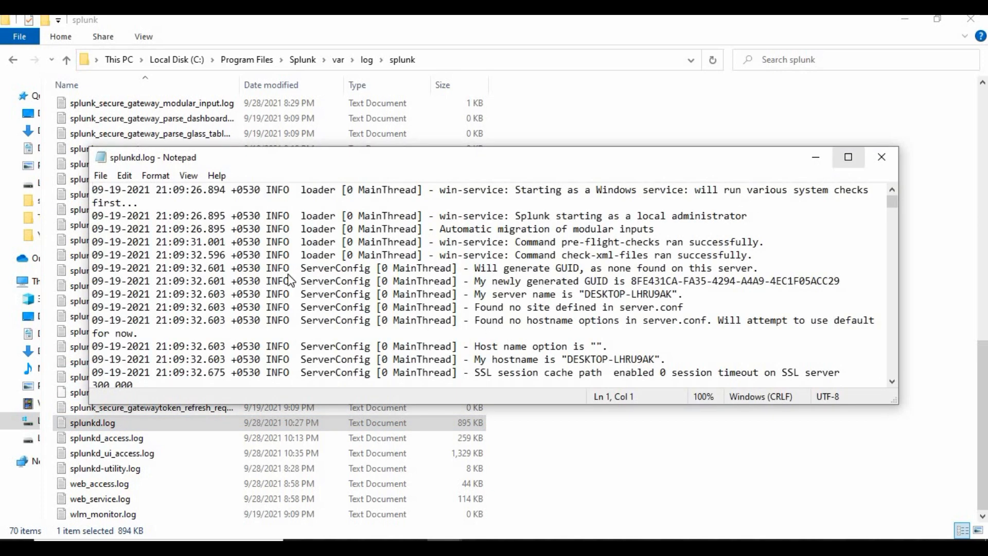
pyautogui.click(848, 157)
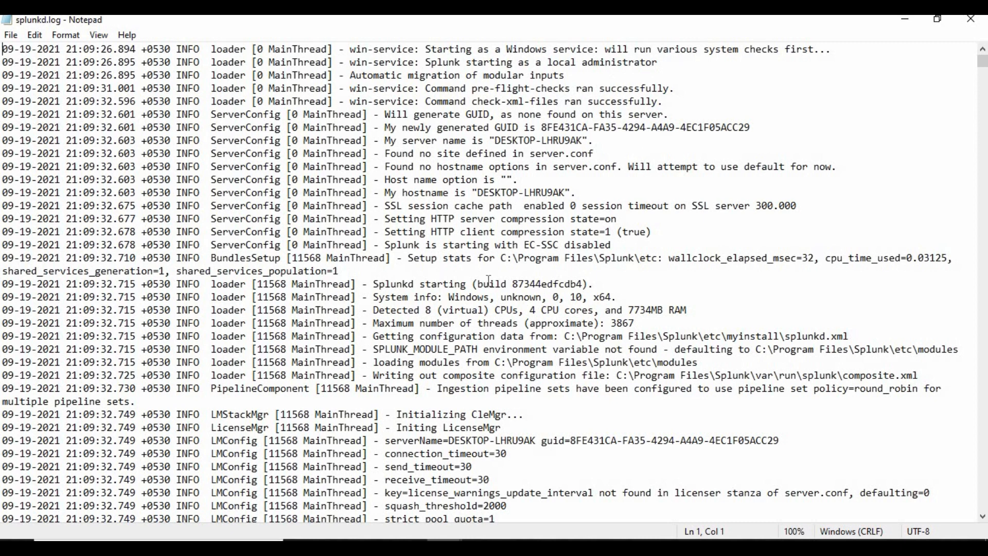
# Step: Examine the startup entries in splunkd.log, covering system info, detected CPUs and RAM, and license manager initialization
pyautogui.moveTo(374, 283); pyautogui.dragTo(340, 293)
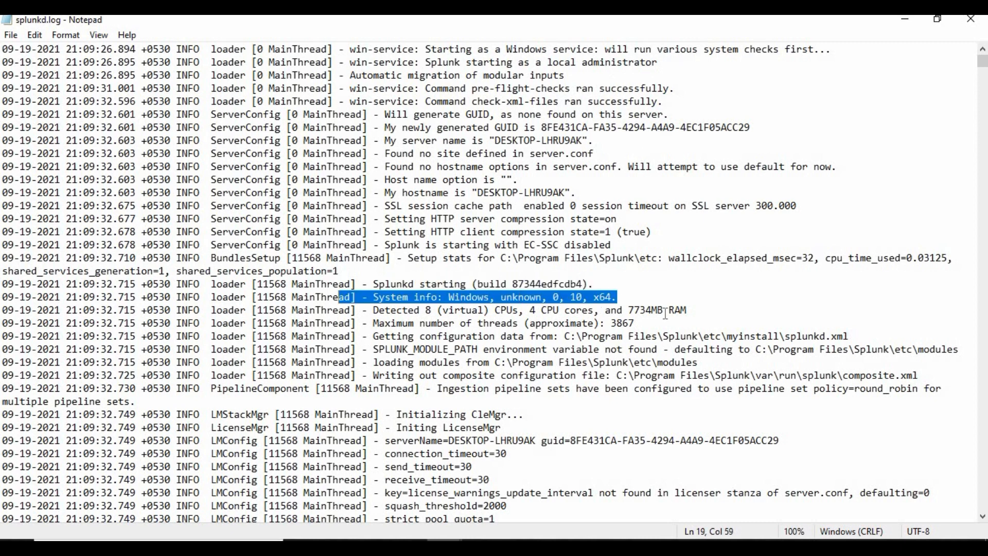
pyautogui.moveTo(707, 314); pyautogui.dragTo(425, 312)
pyautogui.click(517, 280)
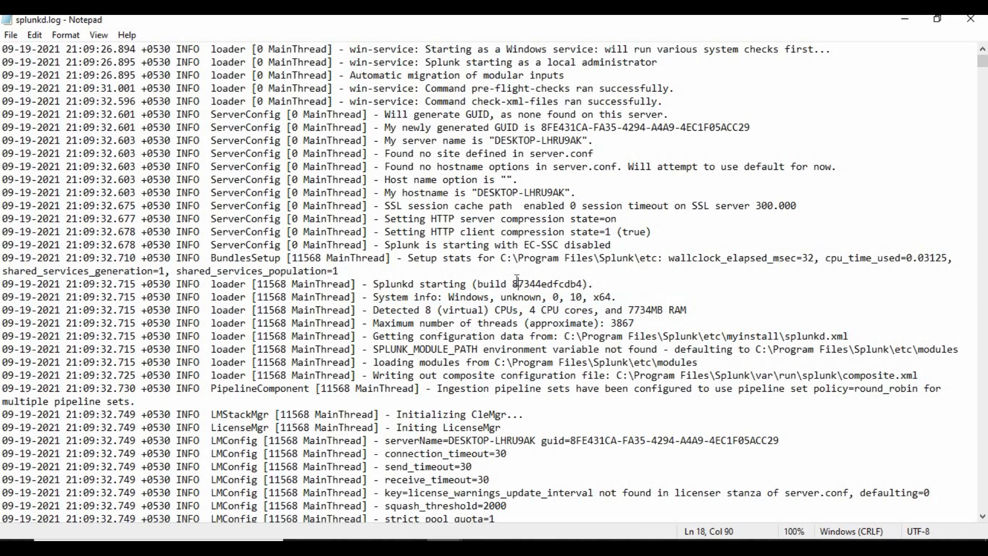
pyautogui.scroll(-5, 851, 118)
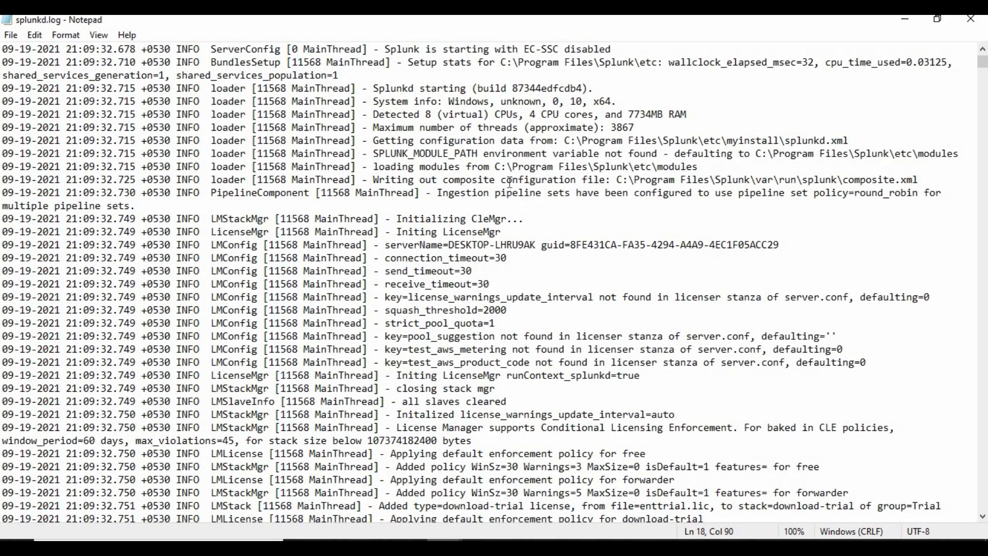
pyautogui.click(531, 180)
pyautogui.moveTo(582, 271); pyautogui.dragTo(414, 232)
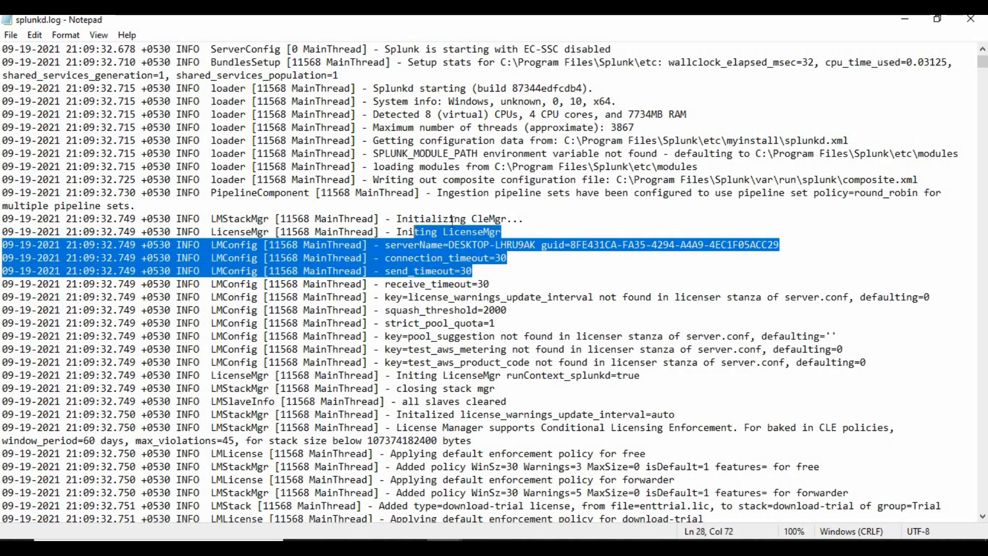
pyautogui.click(450, 220)
pyautogui.scroll(-5, 525, 249)
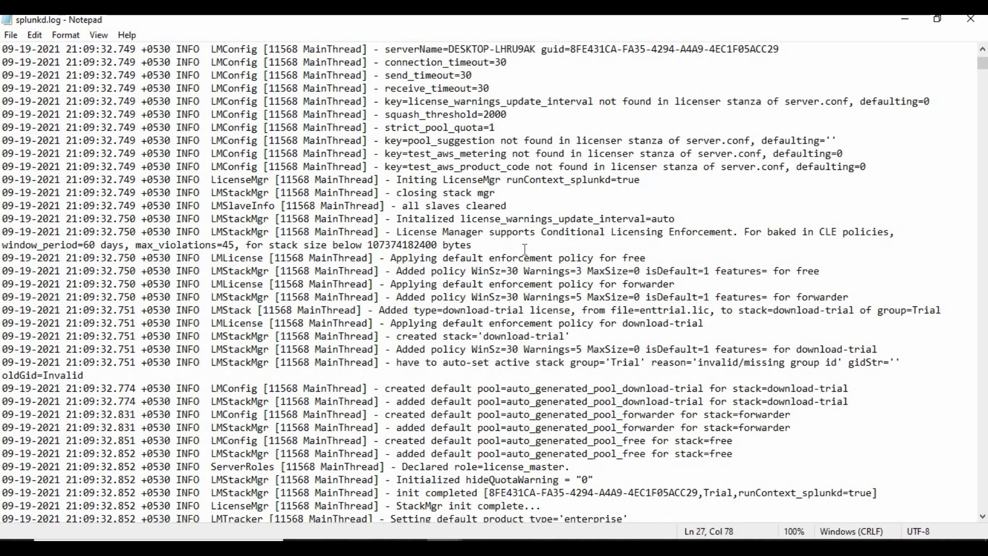
pyautogui.scroll(-3, 524, 249)
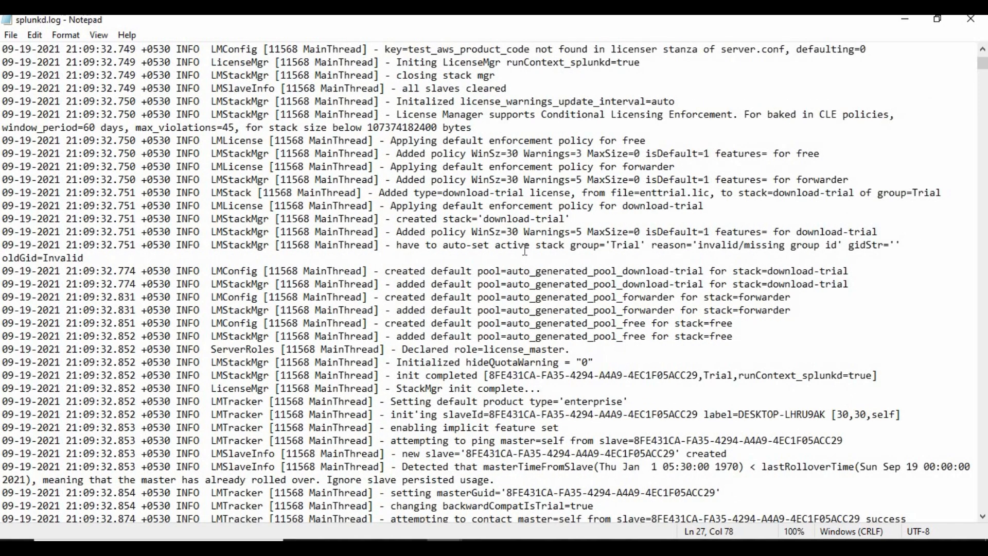
pyautogui.scroll(-1, 524, 250)
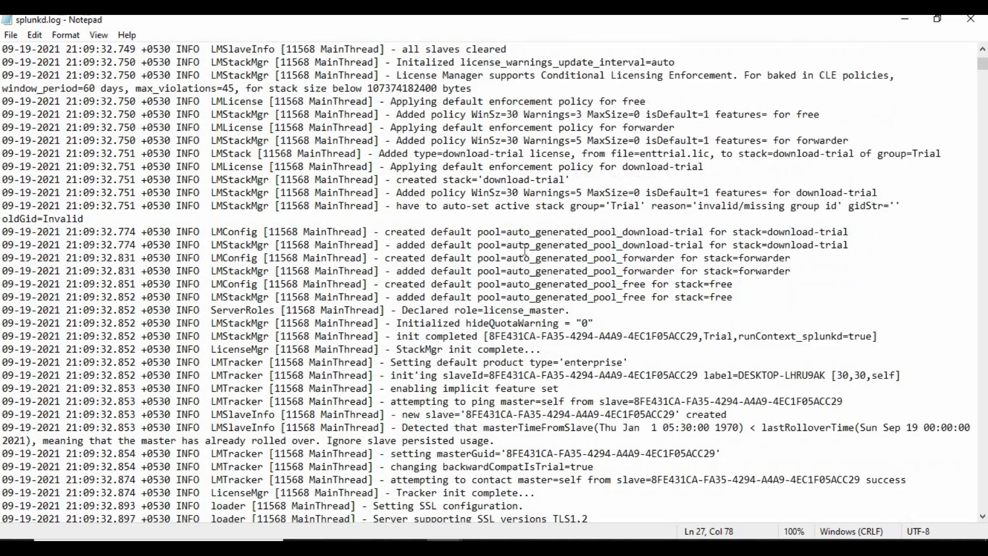
# Step: Examine the SpecFiles entries for external scheme definitions, including the WinEventLog and WinHostMon stanzas
pyautogui.scroll(-6, 525, 251)
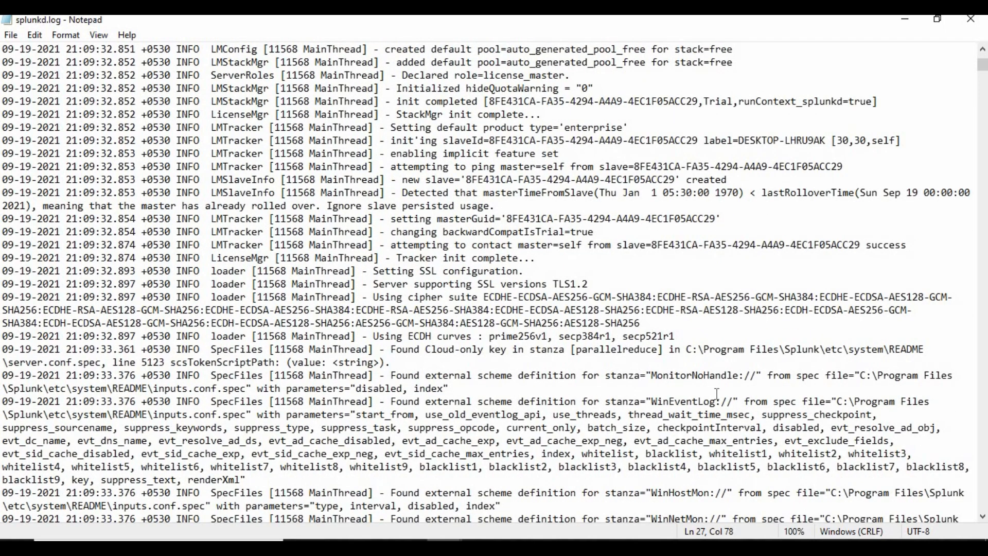
pyautogui.moveTo(717, 394); pyautogui.dragTo(655, 403)
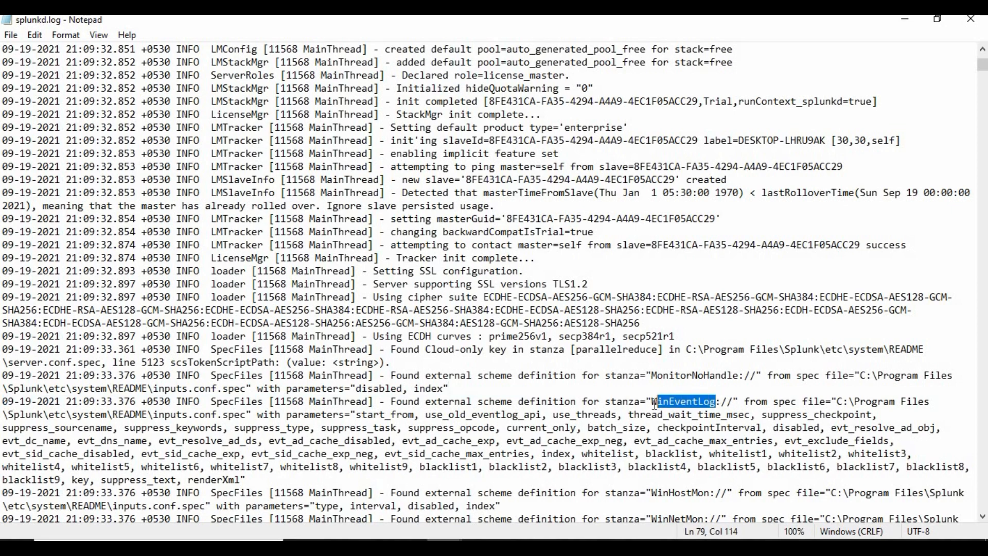
pyautogui.press('Up')
pyautogui.press('Up')
pyautogui.press('Up')
pyautogui.press('Up')
pyautogui.press('Up')
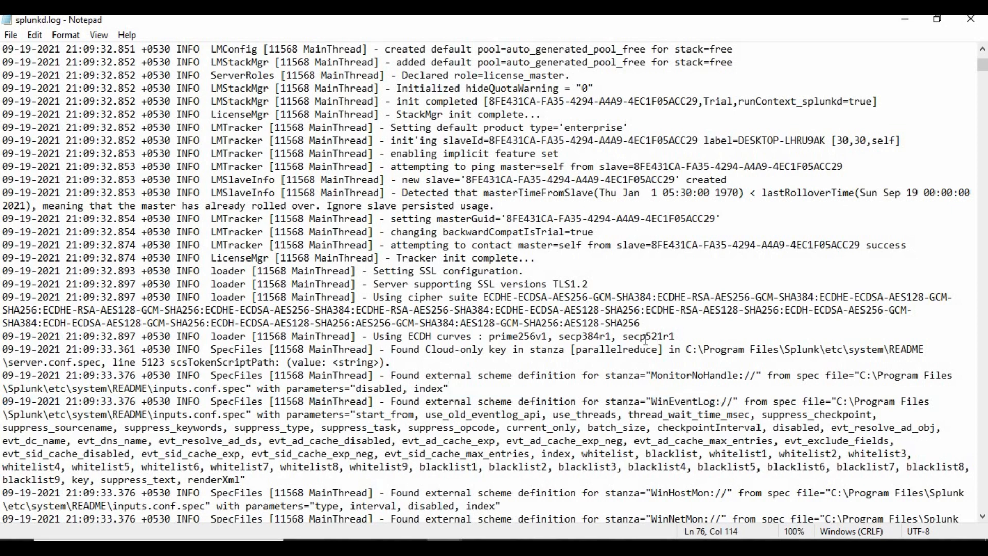
pyautogui.scroll(-2, 646, 340)
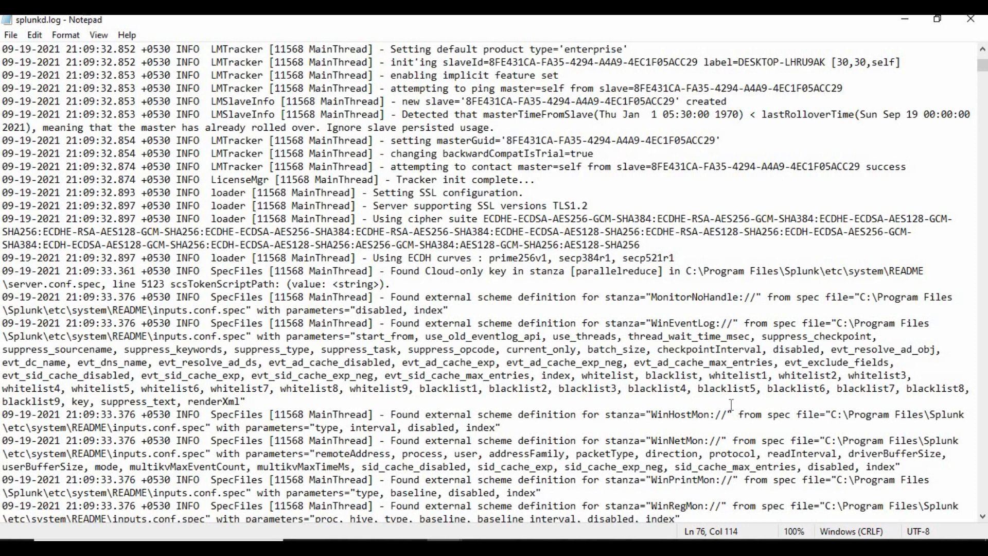
# Step: Search splunkd.log for "watch", switching the search direction to down, and go through successive matches
pyautogui.hotkey('ctrl', 'f')
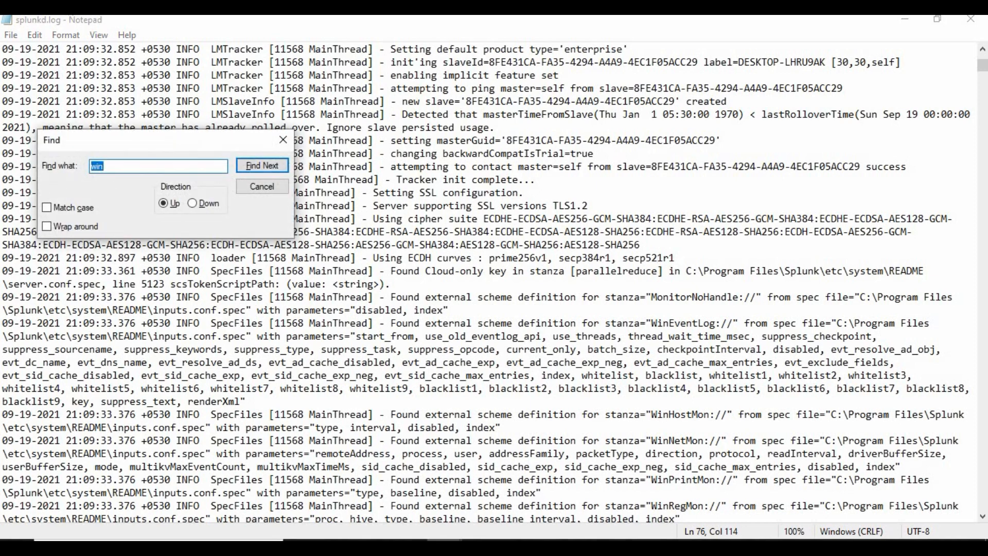
pyautogui.write('watch')
pyautogui.press('Return')
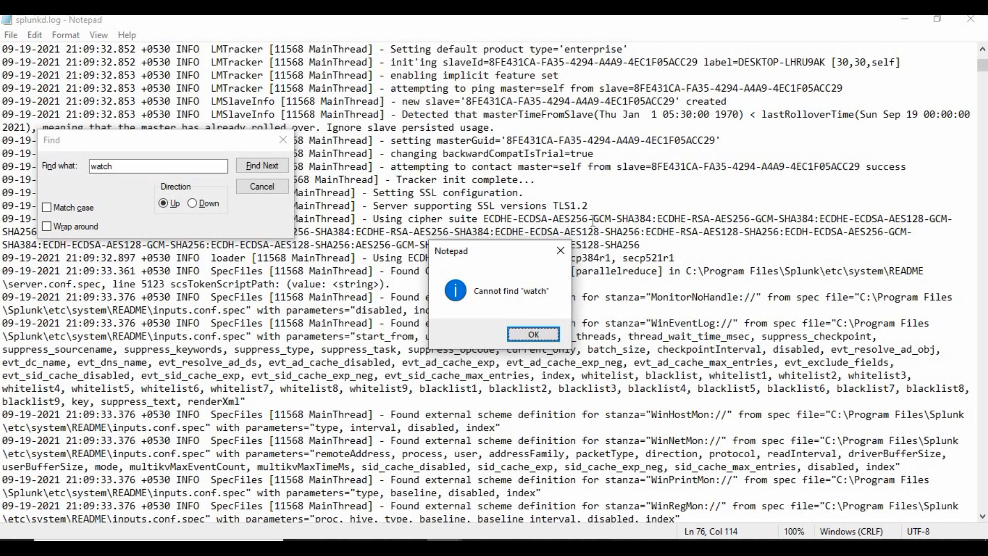
pyautogui.click(542, 335)
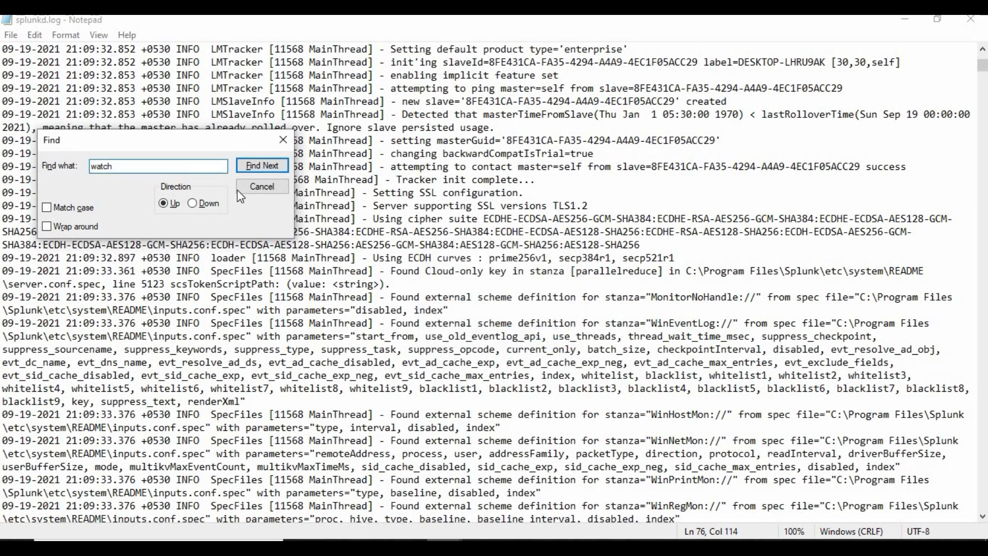
pyautogui.hotkey('alt', 'd')
pyautogui.click(264, 165)
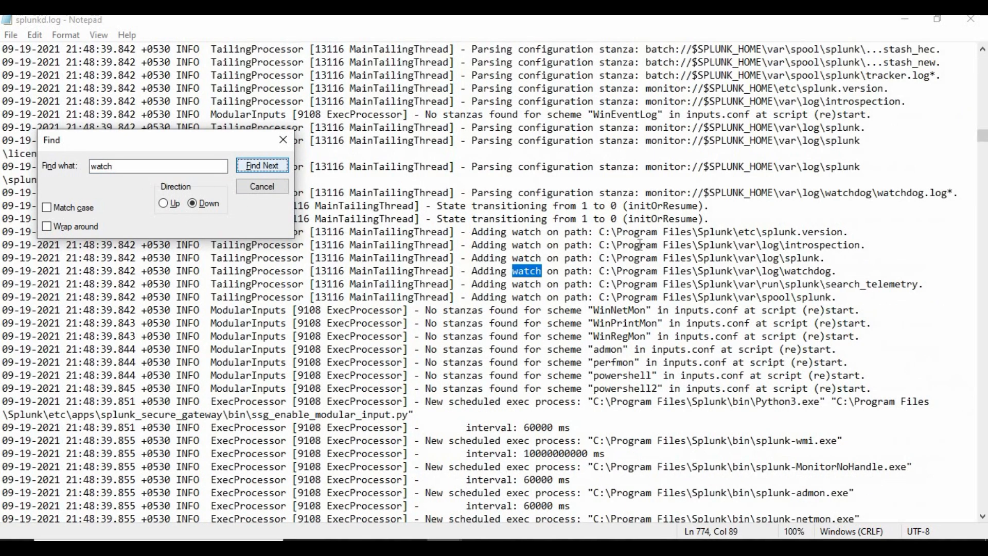
pyautogui.click(277, 166)
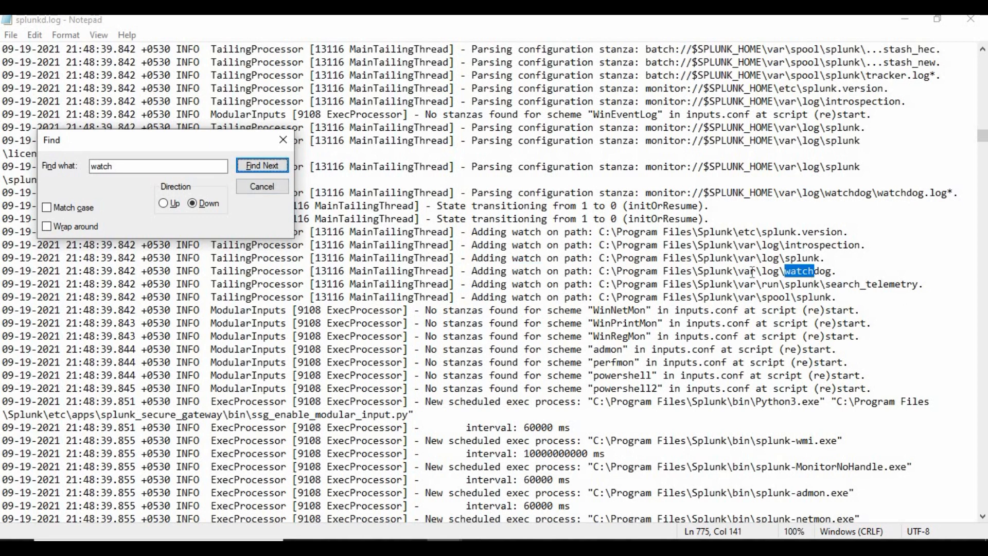
pyautogui.click(264, 165)
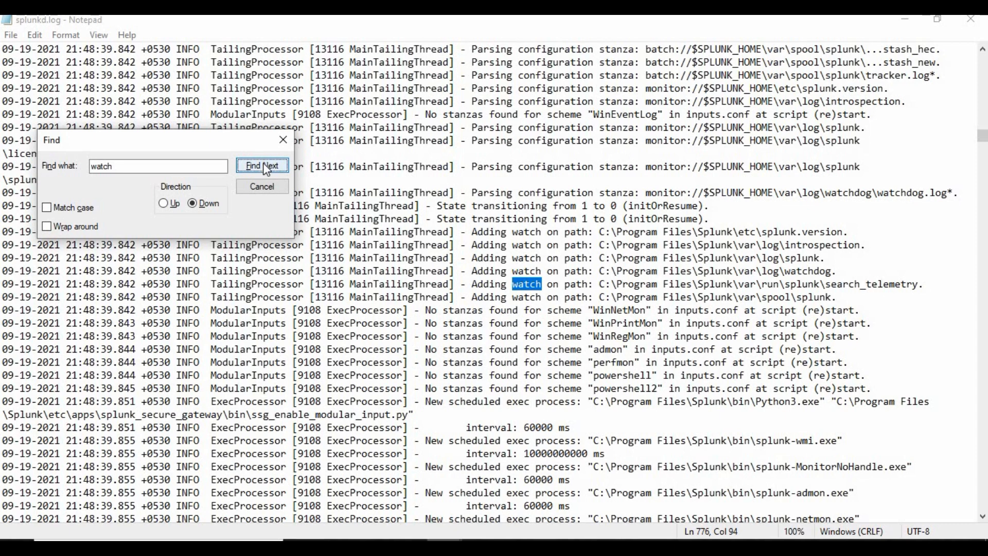
pyautogui.click(264, 165)
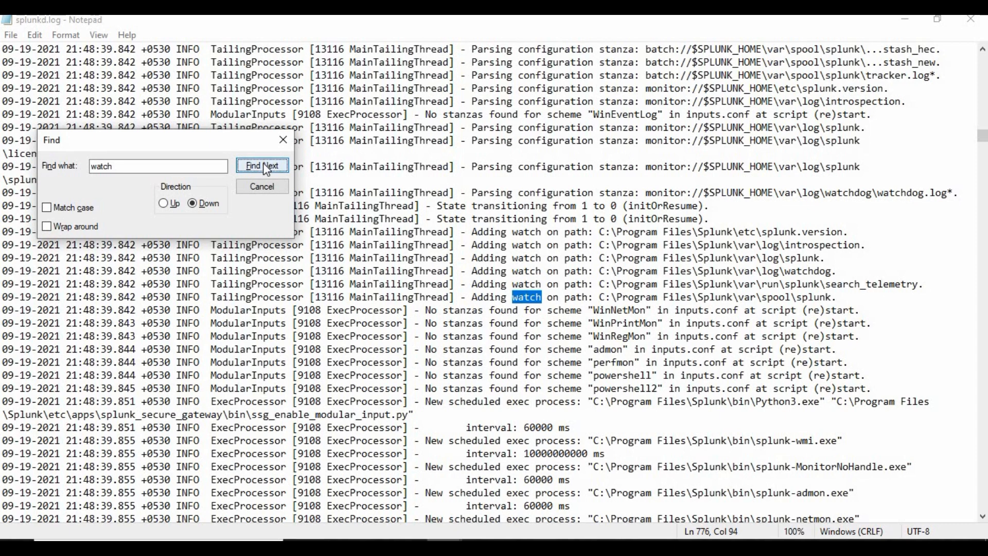
pyautogui.click(264, 166)
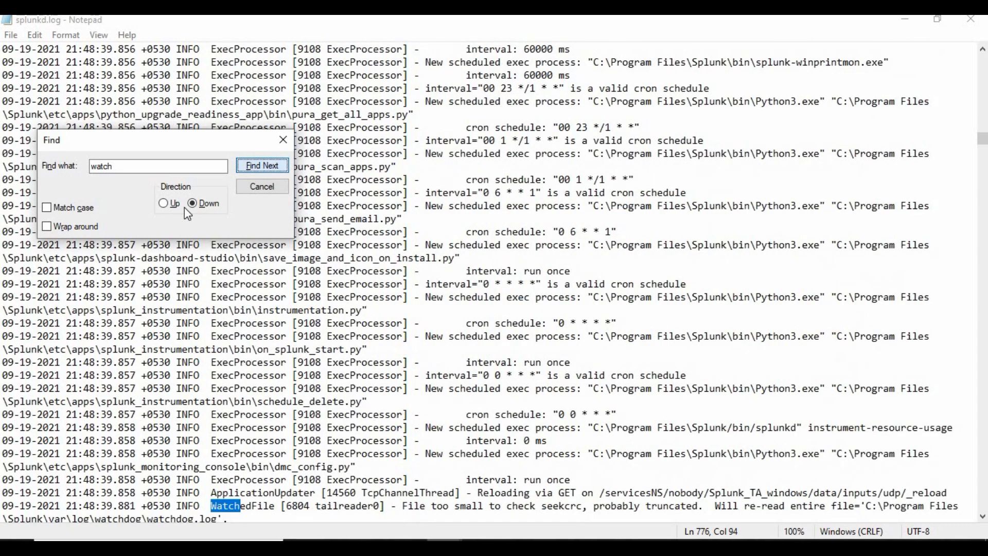
# Step: Search further down splunkd.log for "windowsupdate.log"
pyautogui.moveTo(144, 167); pyautogui.dragTo(33, 168)
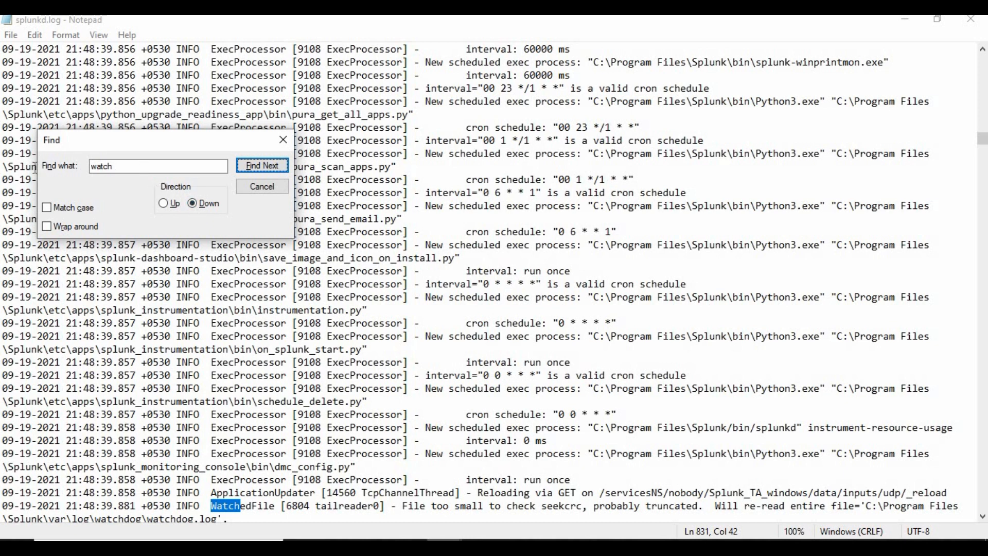
pyautogui.write('windo')
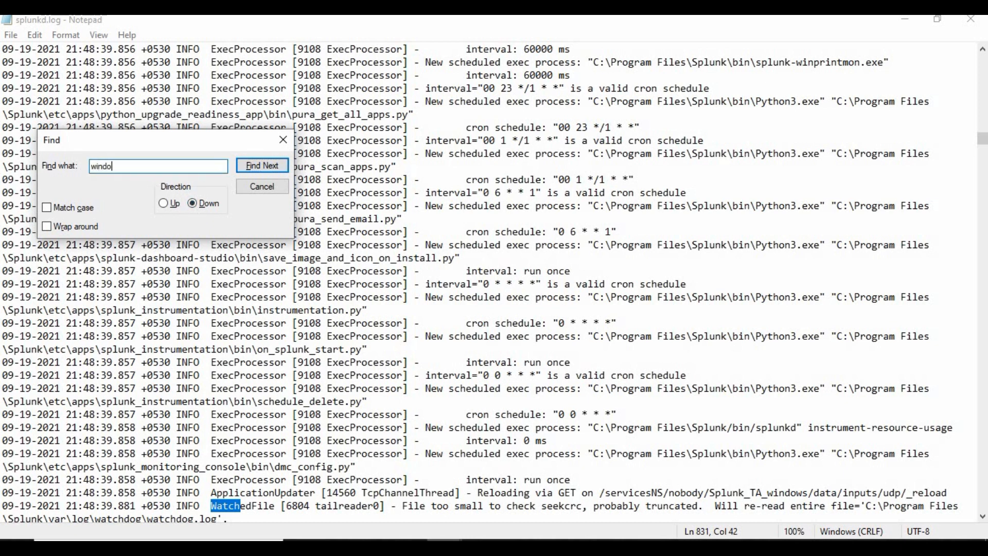
pyautogui.write('wsupdate.log')
pyautogui.press('Return')
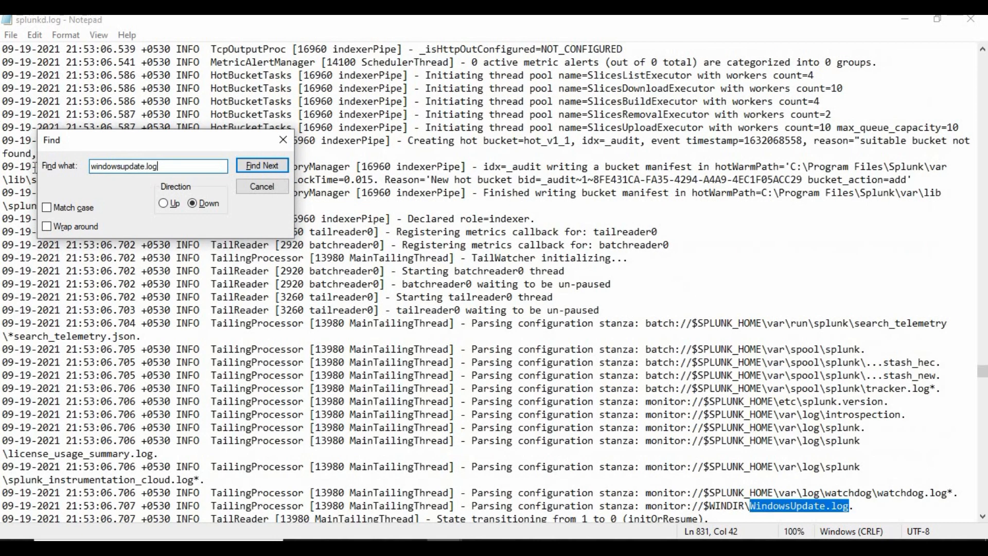
# Step: Highlight the WindowsUpdate.log entries for parsing the monitor stanza and for adding a watch on its path
pyautogui.moveTo(472, 506); pyautogui.dragTo(855, 507)
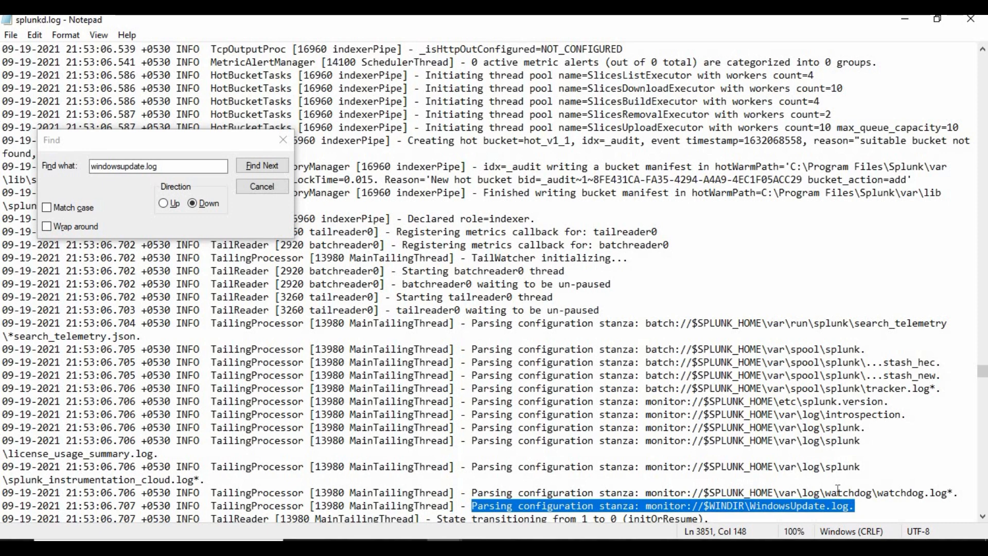
pyautogui.scroll(-3, 823, 483)
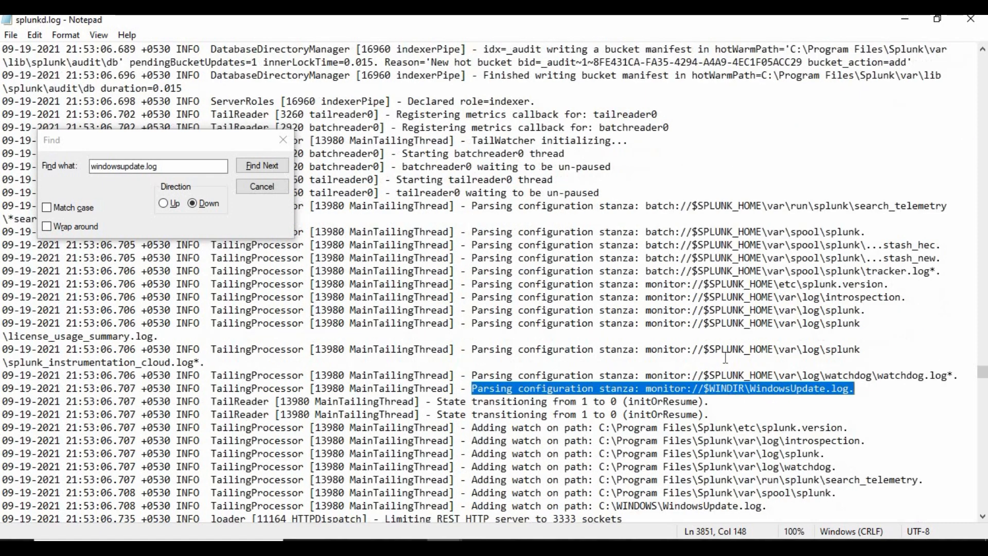
pyautogui.moveTo(769, 505); pyautogui.dragTo(468, 506)
pyautogui.scroll(-3, 594, 422)
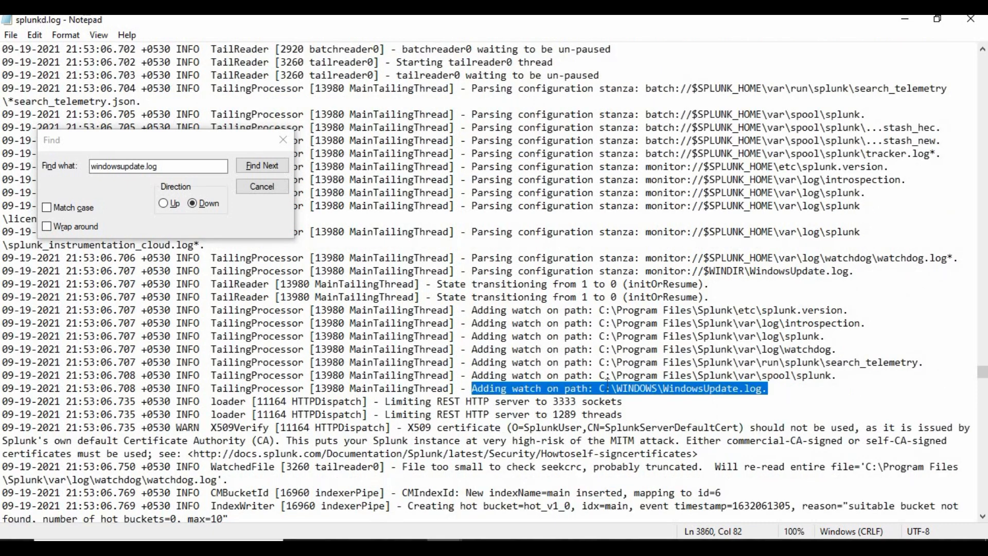
# Step: Examine the WatchedFile and bucket entries in splunkd.log that follow the WindowsUpdate.log watch entry
pyautogui.scroll(-5, 607, 383)
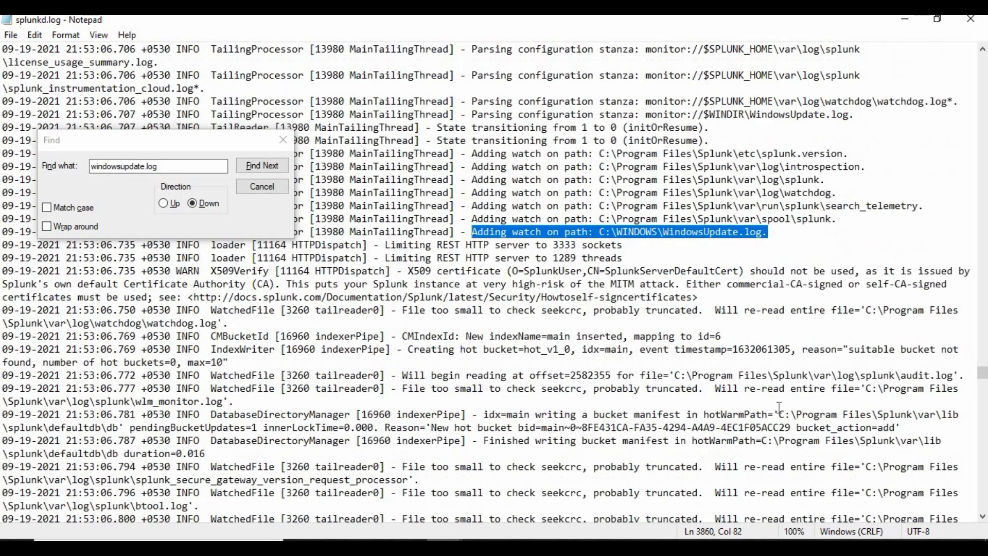
pyautogui.moveTo(668, 351); pyautogui.dragTo(540, 350)
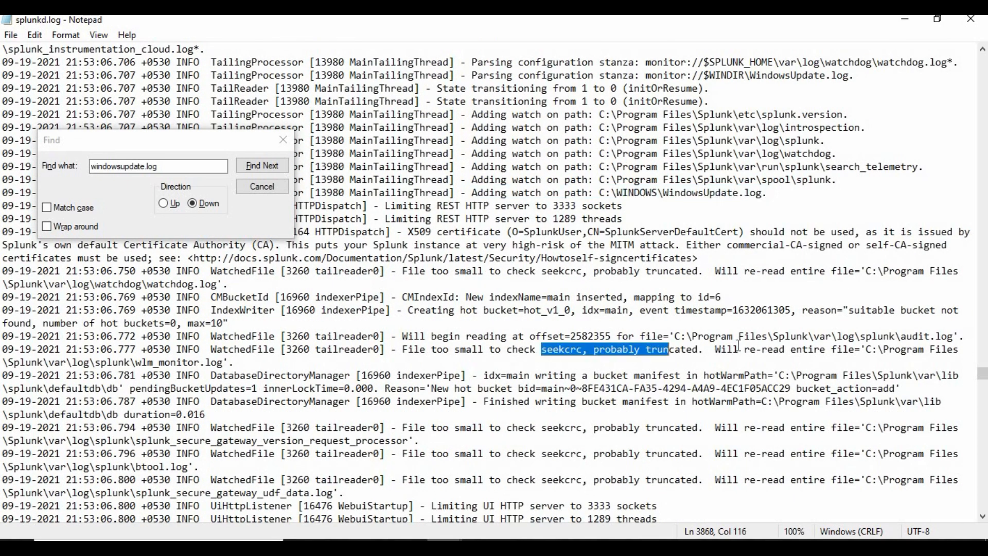
pyautogui.click(739, 350)
pyautogui.scroll(-4, 739, 345)
pyautogui.scroll(-4, 739, 344)
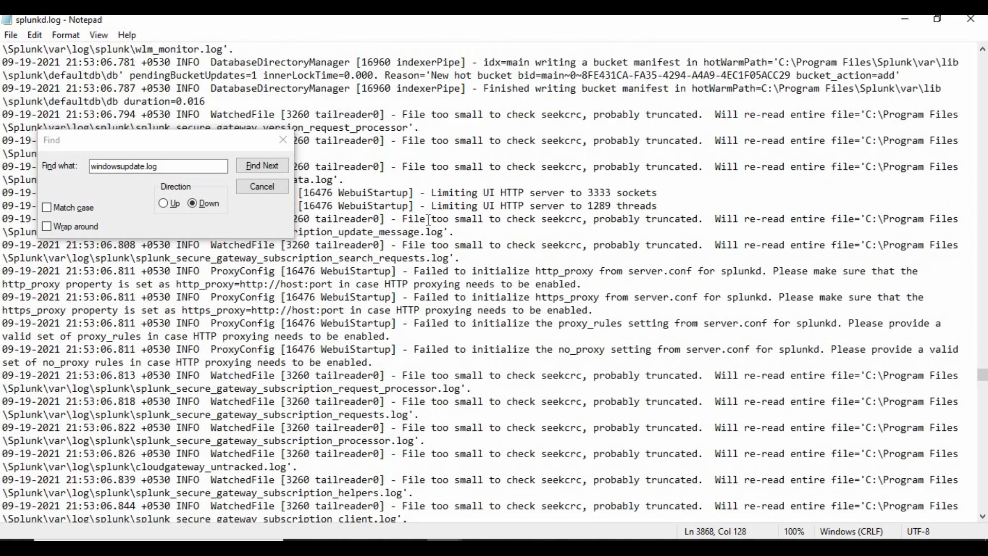
# Step: Close the text search and return to the earliest entries at the beginning of splunkd.log
pyautogui.click(262, 189)
pyautogui.click(569, 228)
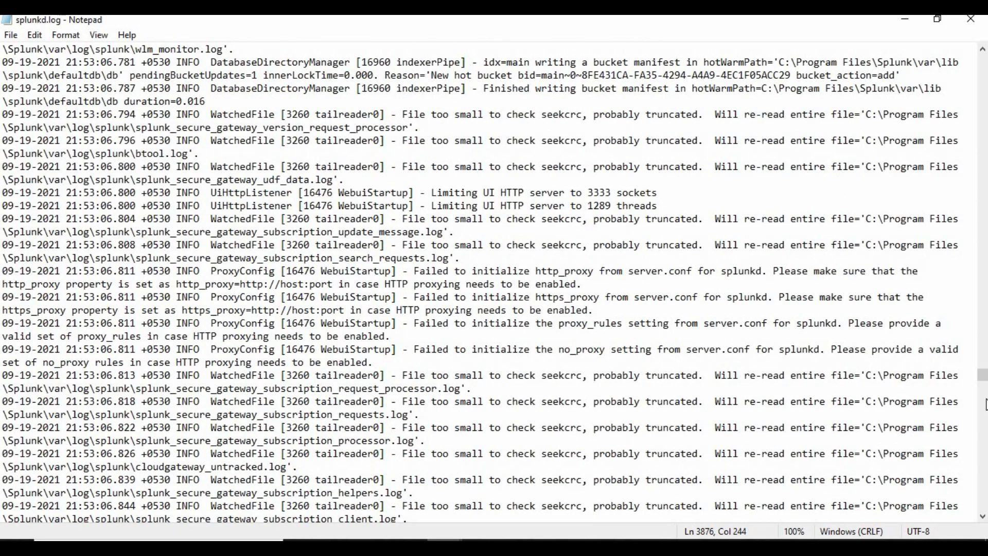
pyautogui.moveTo(982, 375); pyautogui.dragTo(983, 60)
pyautogui.click(495, 206)
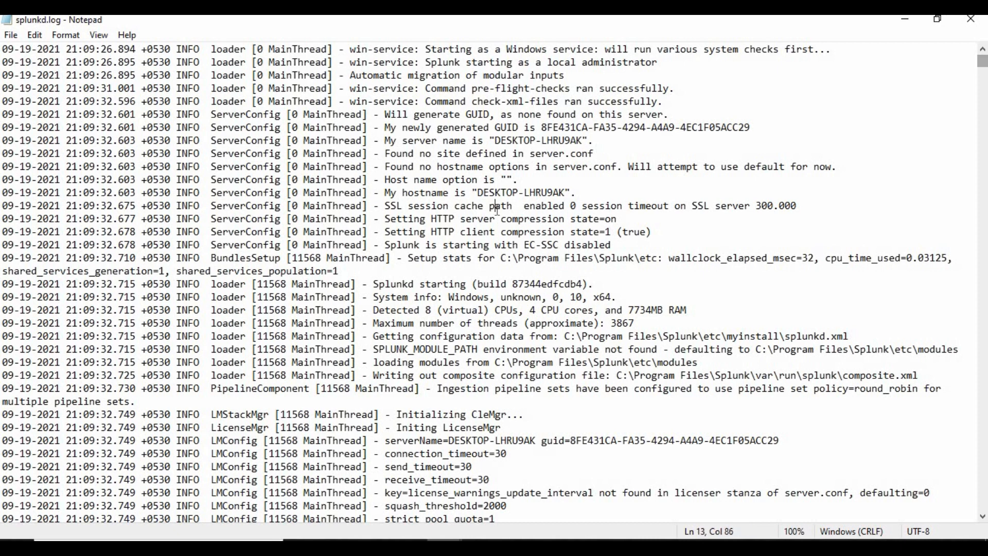
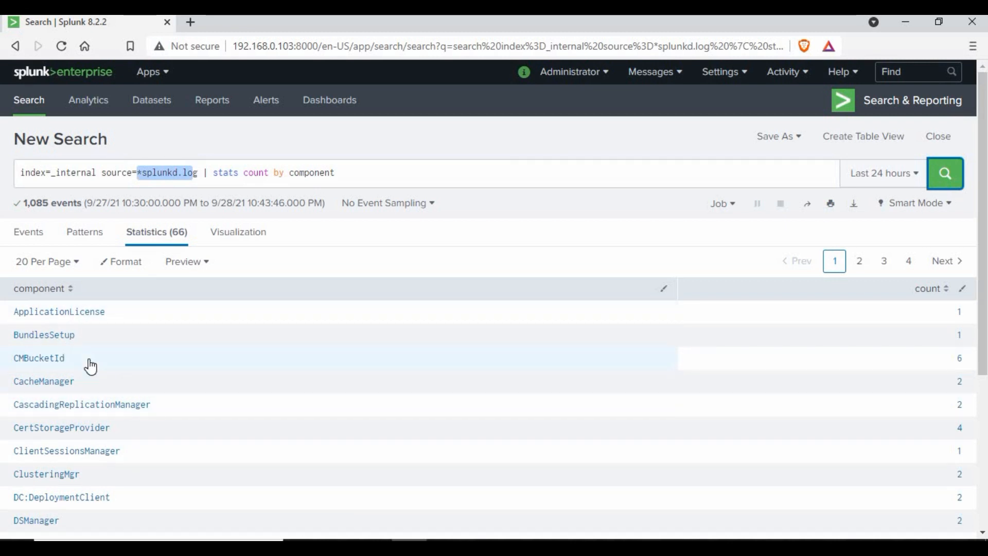
# Step: Open the events behind the HotBucketRoller component from the splunkd.log component counts
pyautogui.scroll(-4, 90, 364)
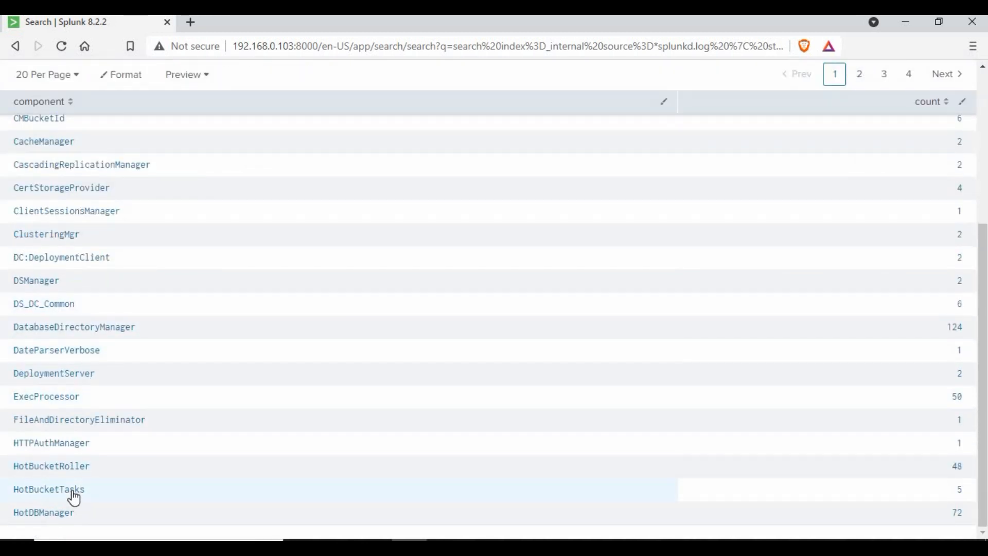
pyautogui.click(45, 469)
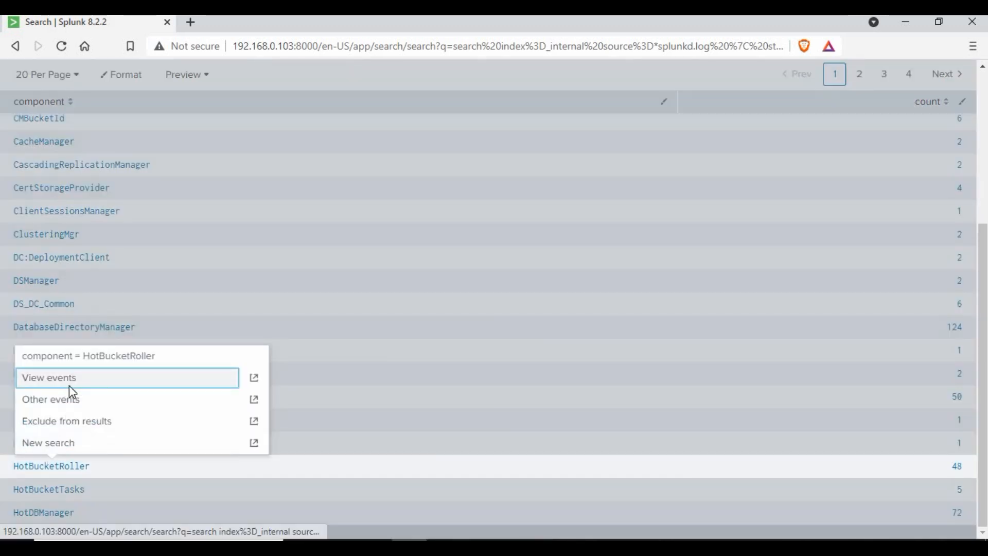
pyautogui.click(69, 381)
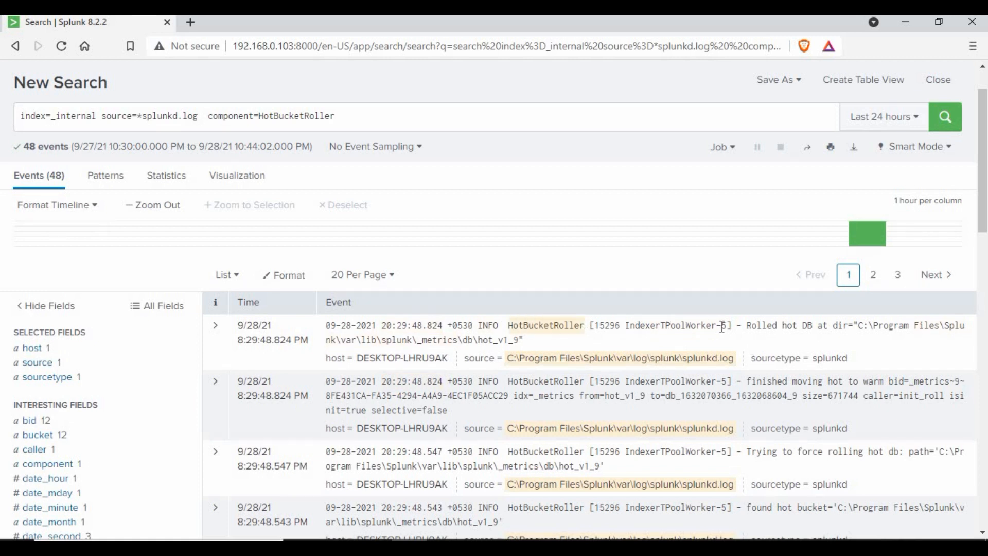
# Step: Examine the newest HotBucketRoller events, highlighting the message about the rolled hot DB and the one about moving hot to warm
pyautogui.moveTo(757, 326); pyautogui.dragTo(828, 327)
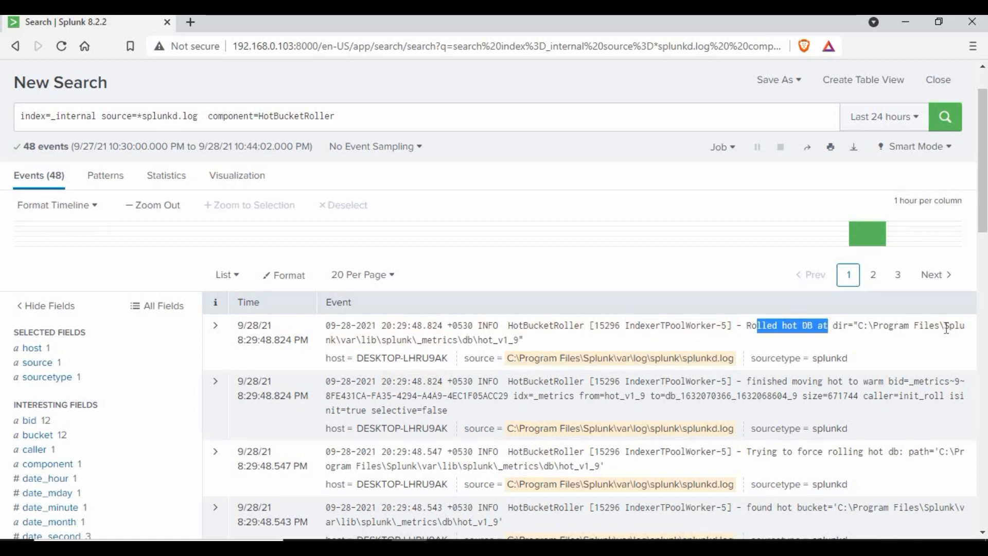
pyautogui.moveTo(946, 328); pyautogui.dragTo(548, 346)
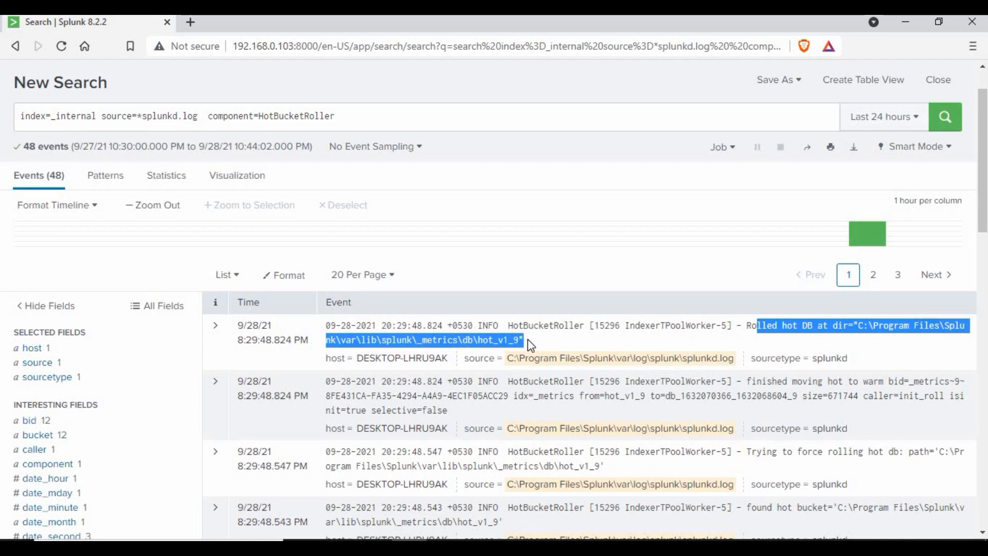
pyautogui.moveTo(483, 339); pyautogui.dragTo(483, 339)
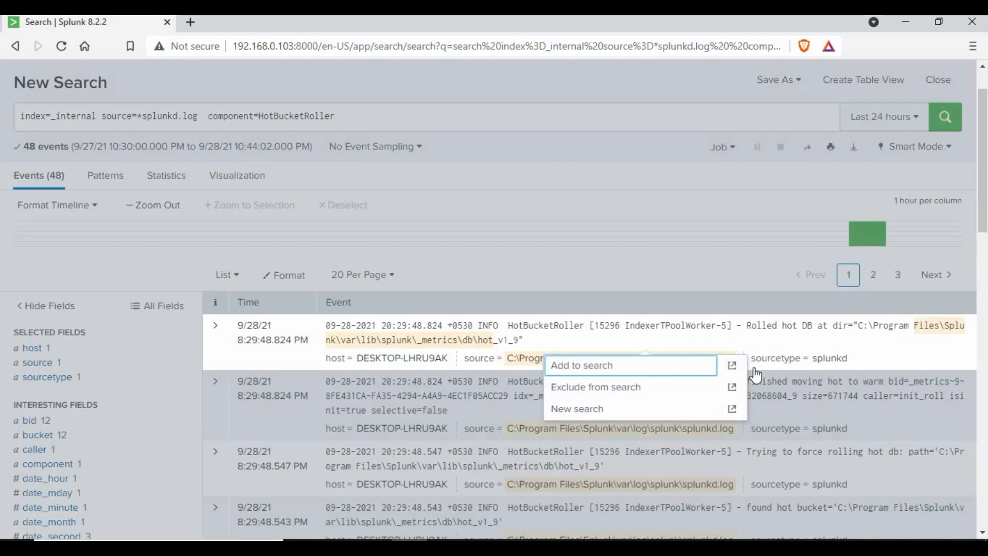
pyautogui.click(766, 396)
pyautogui.moveTo(752, 382); pyautogui.dragTo(894, 382)
pyautogui.click(698, 268)
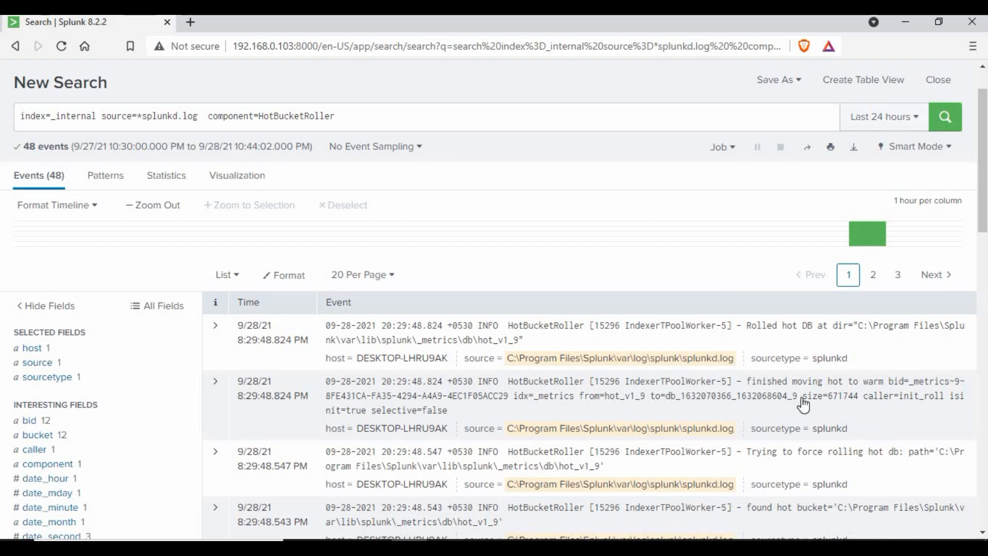
# Step: Look through the older HotBucketRoller events, and return to the search that counts splunkd.log events by component
pyautogui.scroll(-3, 803, 404)
pyautogui.scroll(-5, 699, 412)
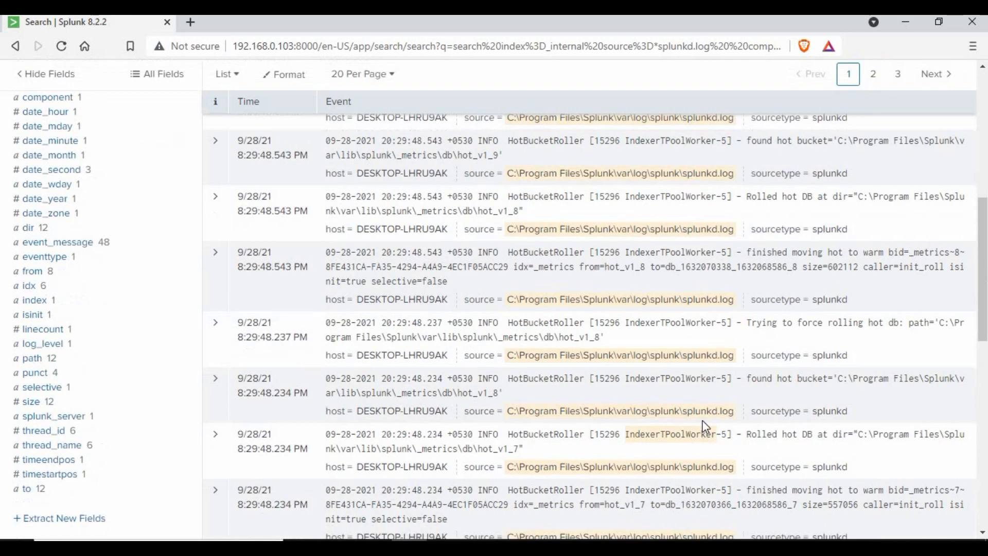
pyautogui.scroll(5, 635, 331)
pyautogui.click(15, 46)
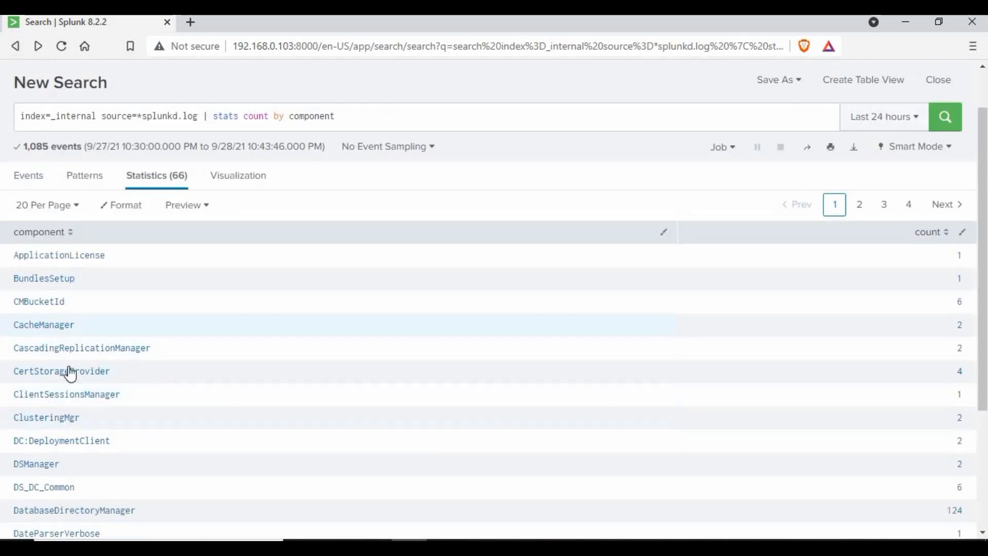
pyautogui.scroll(-3, 69, 390)
pyautogui.scroll(3, 252, 355)
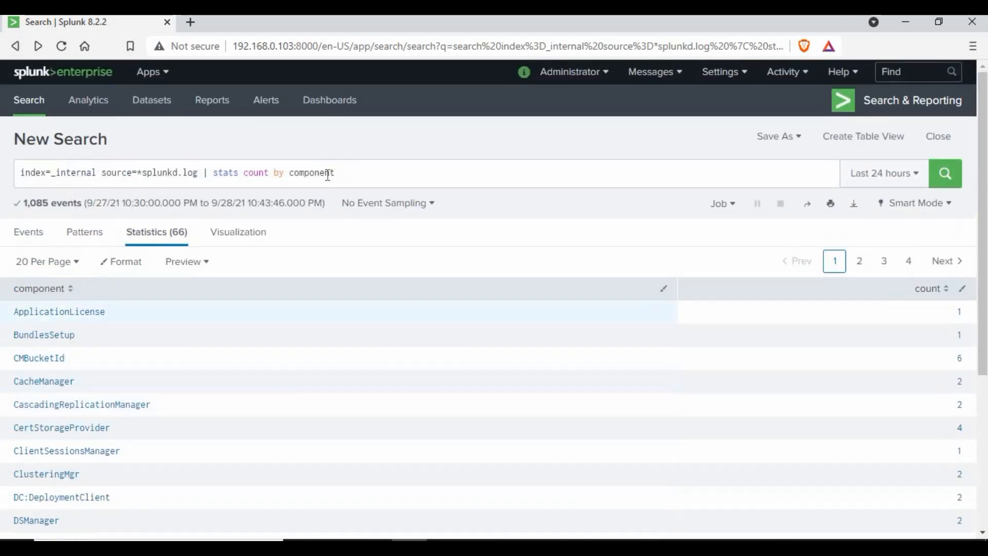
pyautogui.click(389, 178)
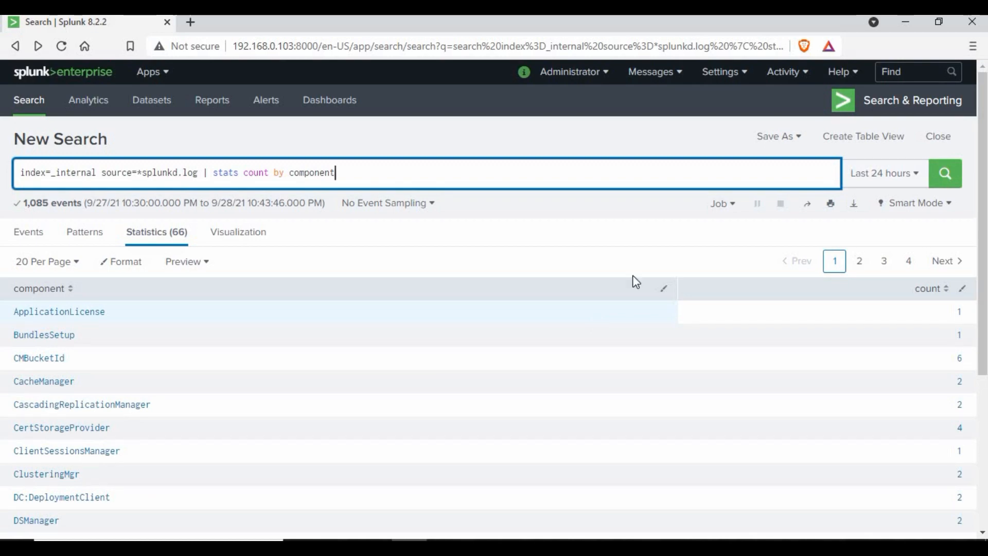
pyautogui.hotkey('alt', 'Tab')
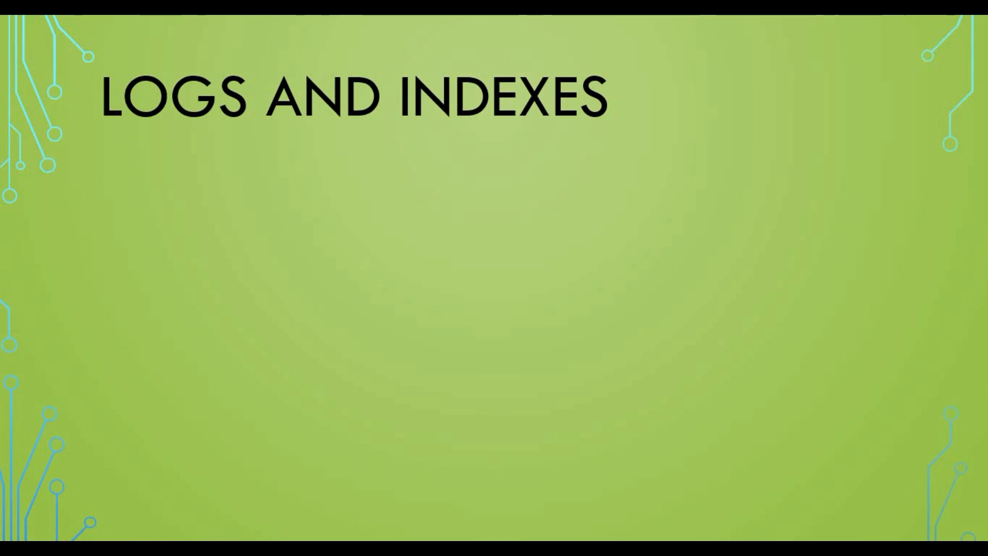
pyautogui.press('Right')
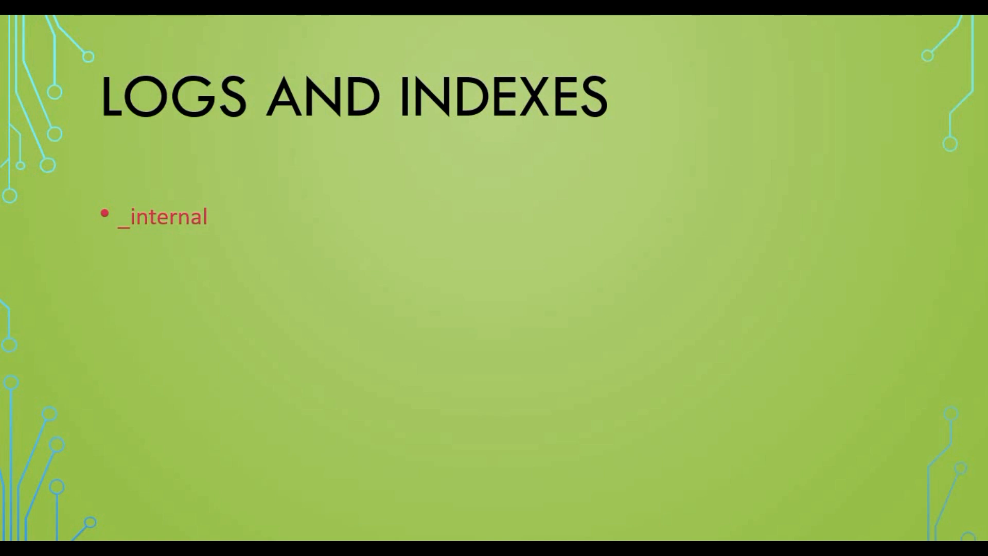
pyautogui.press('Right')
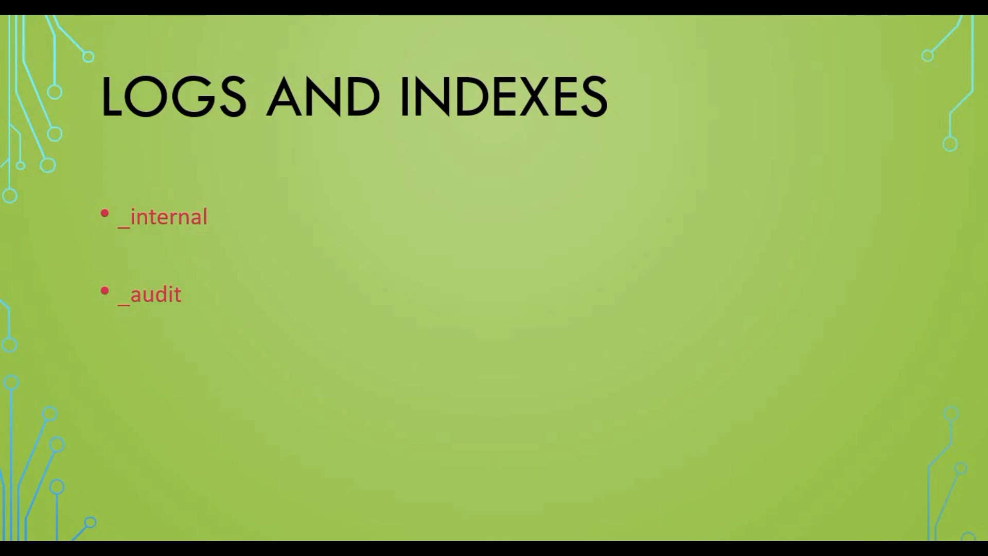
pyautogui.press('Right')
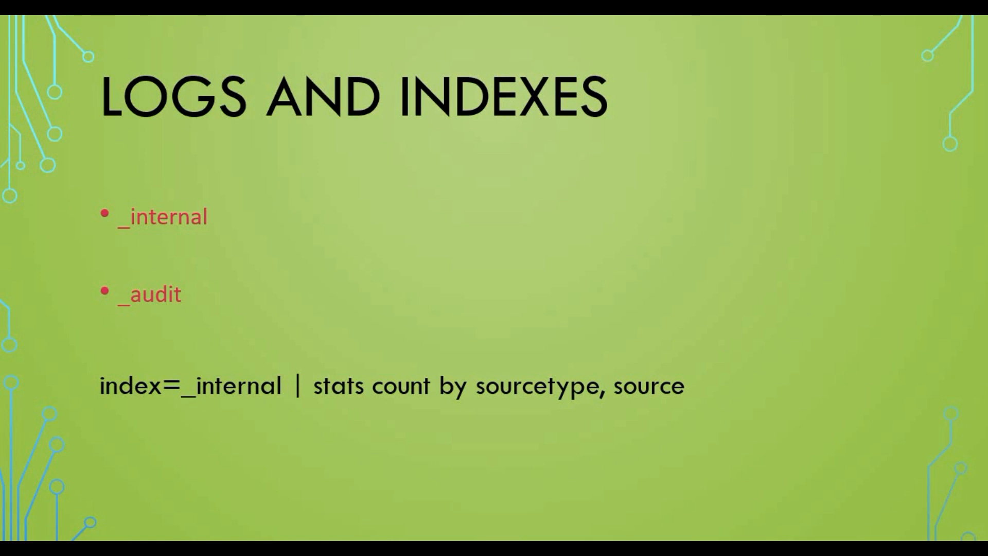
# Step: Switch back to Splunk and run the search "index=_internal | stats count by sourcetype, source" in place of the current query
pyautogui.hotkey('alt', 'Tab')
pyautogui.hotkey('ctrl', 'a')
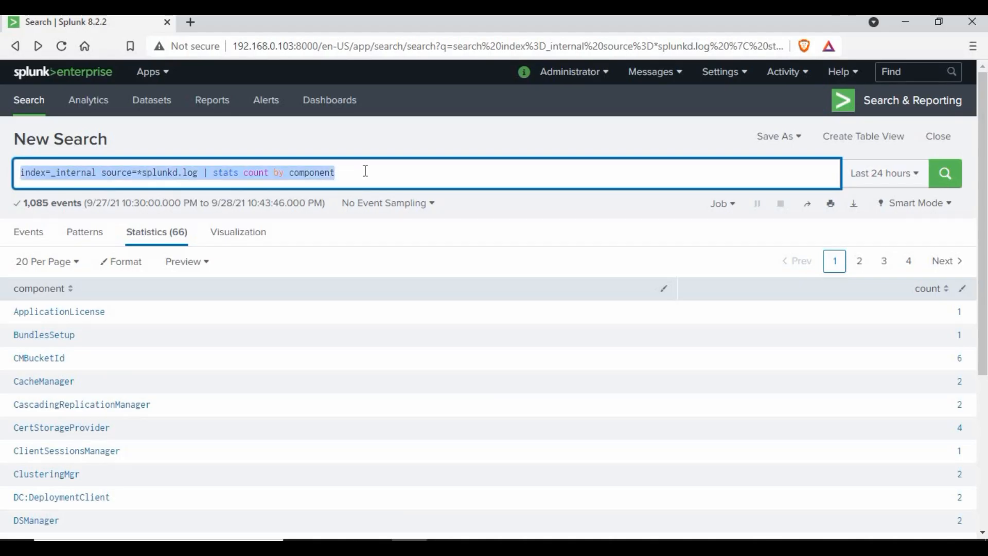
pyautogui.write('index=_internal | stats count by sourcetype, source')
pyautogui.press('Return')
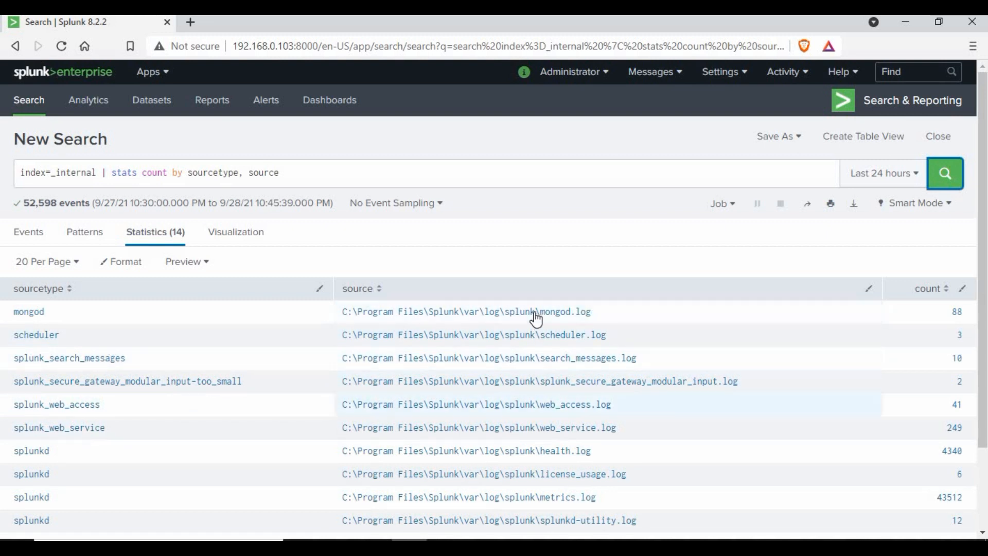
# Step: Review the list of sourcetypes and source log files held in the _internal index
pyautogui.scroll(-2, 141, 465)
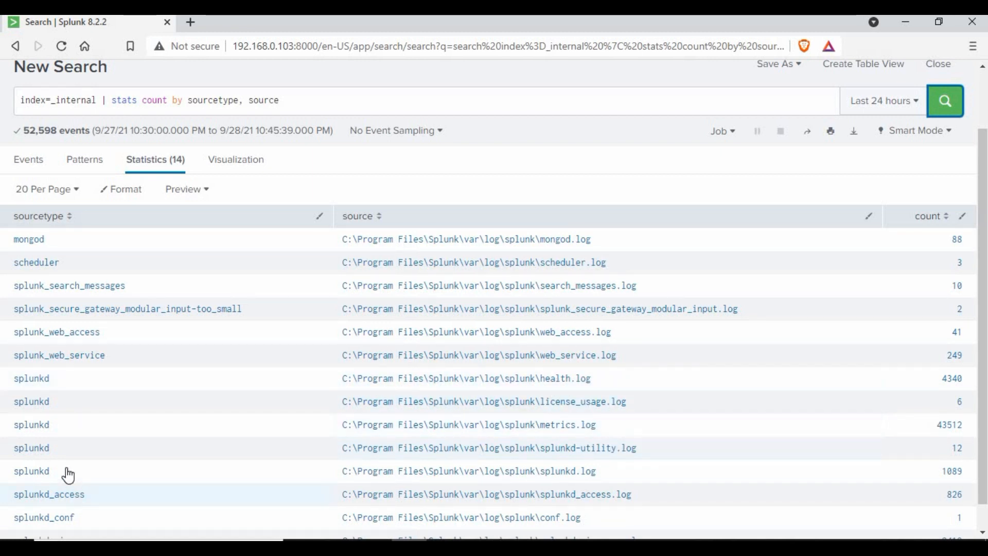
pyautogui.scroll(-1, 72, 474)
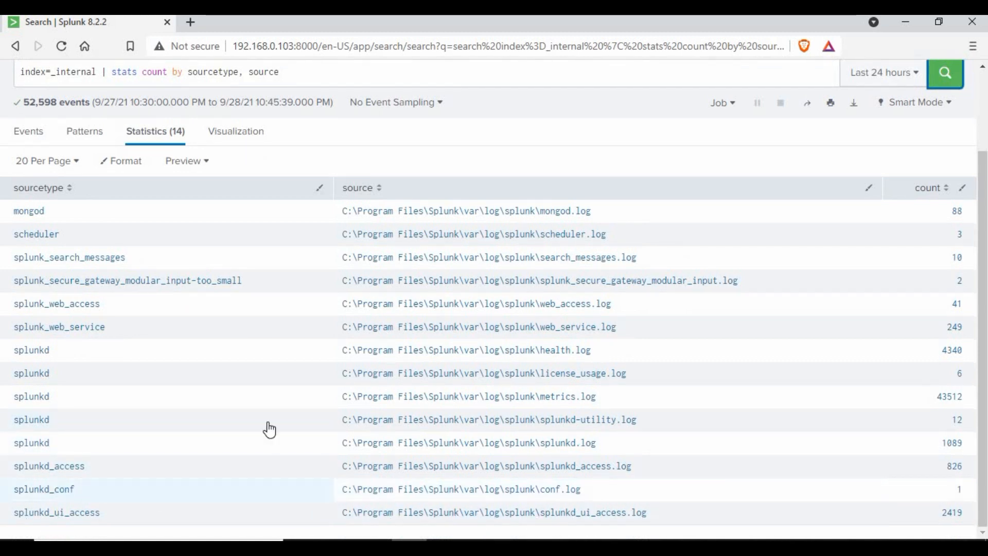
pyautogui.scroll(2, 266, 297)
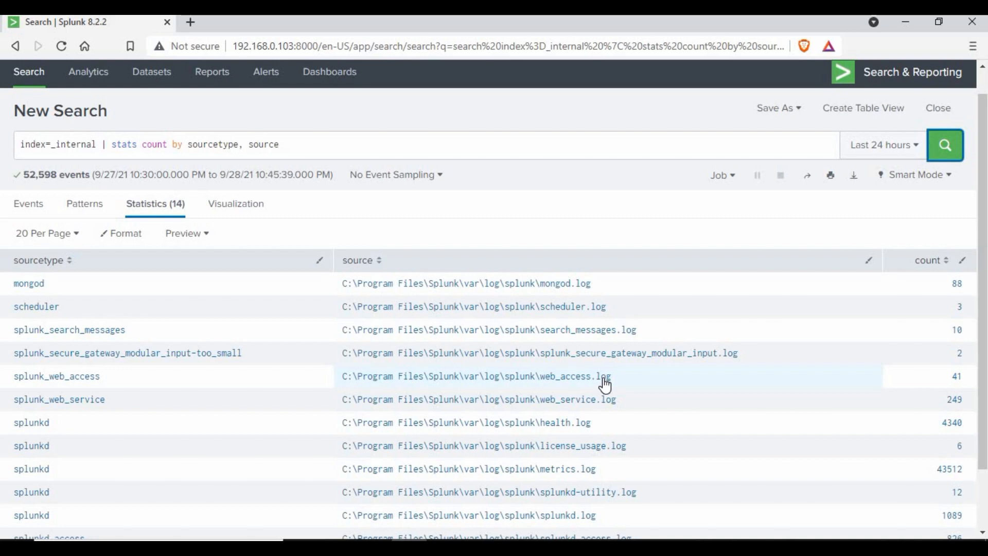
pyautogui.scroll(-2, 605, 384)
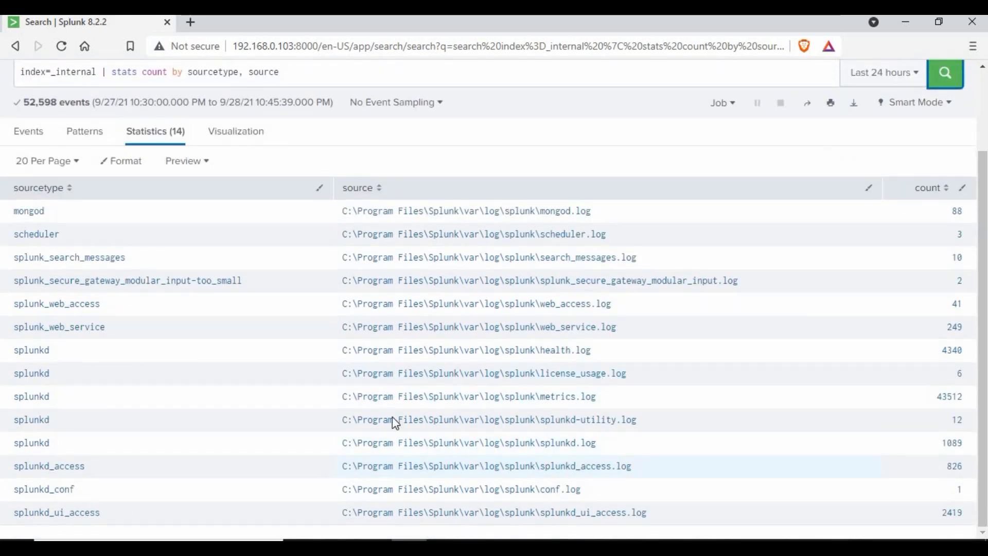
pyautogui.scroll(3, 216, 339)
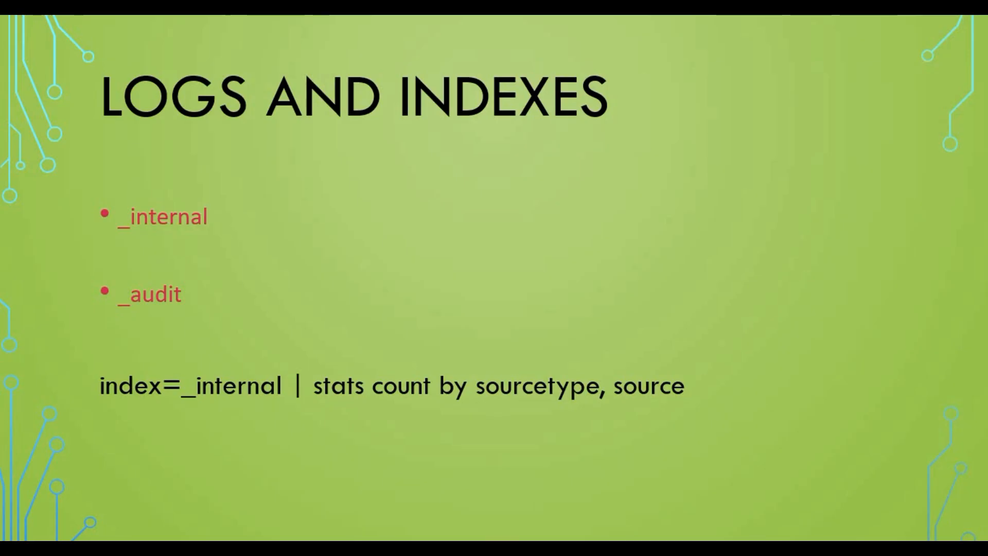
pyautogui.press('Right')
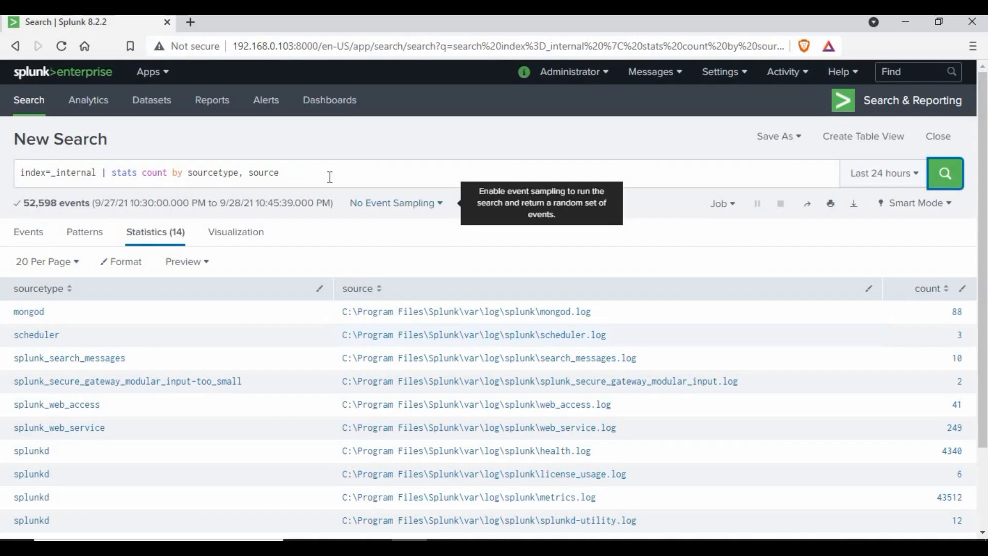
# Step: Replace the query with "index=_internal sourcetype=splunkd source=*splunkd.log" and run it over the last 24 hours
pyautogui.tripleClick(19, 173)
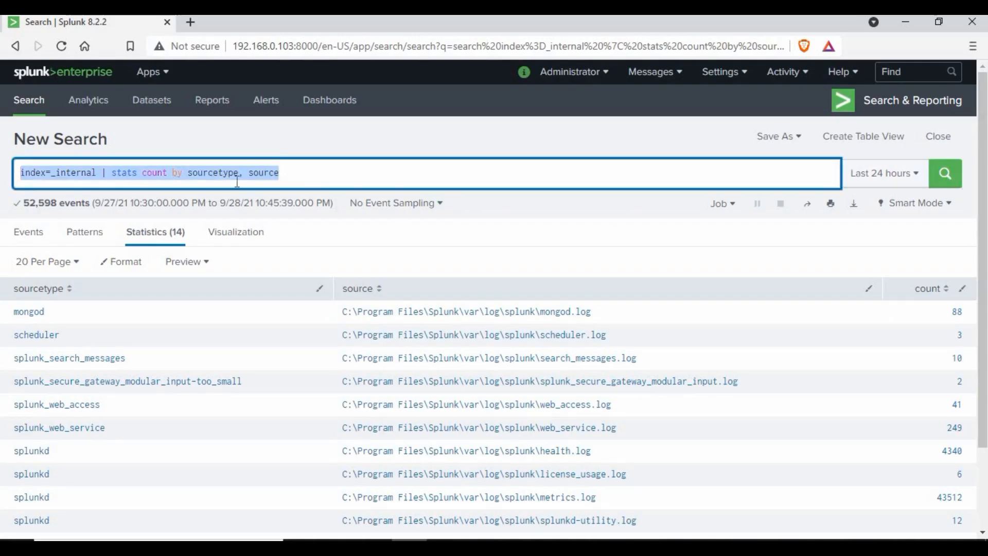
pyautogui.write('index=_internal sourcetype=splunkd source=*splunkd.log')
pyautogui.click(897, 173)
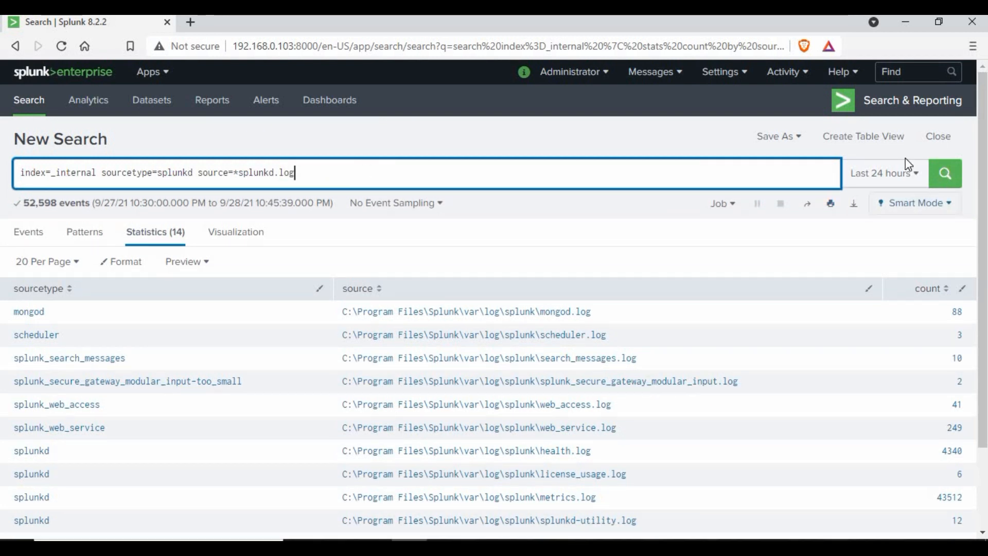
pyautogui.click(945, 178)
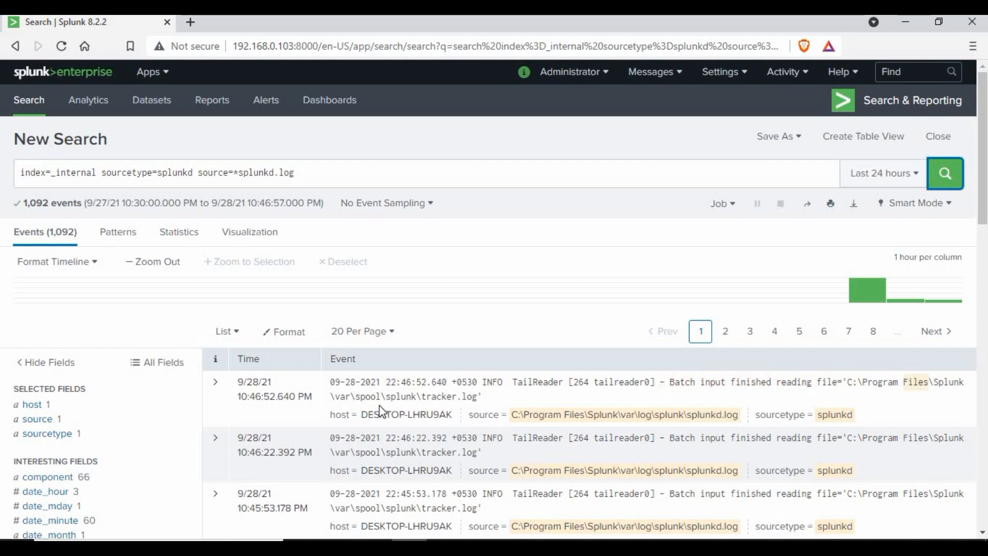
# Step: Look through the returned splunkd.log events and the interesting fields extracted from them
pyautogui.scroll(-2, 912, 371)
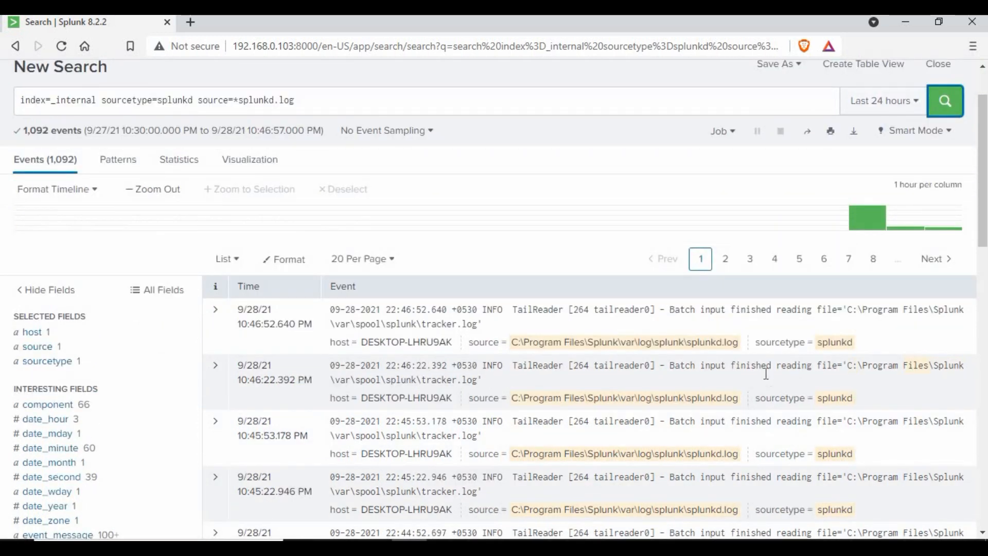
pyautogui.scroll(-10, 765, 374)
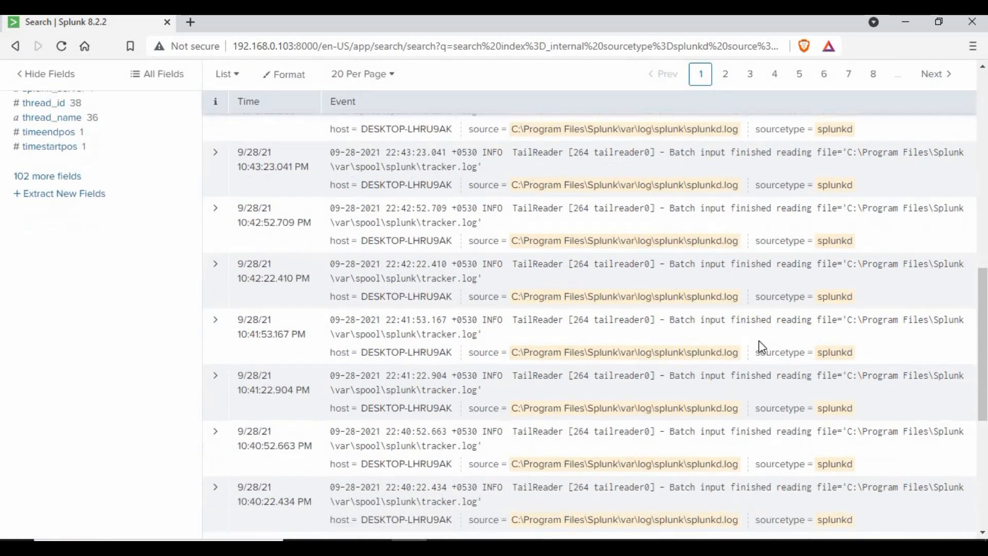
pyautogui.scroll(10, 758, 341)
pyautogui.scroll(-5, 233, 396)
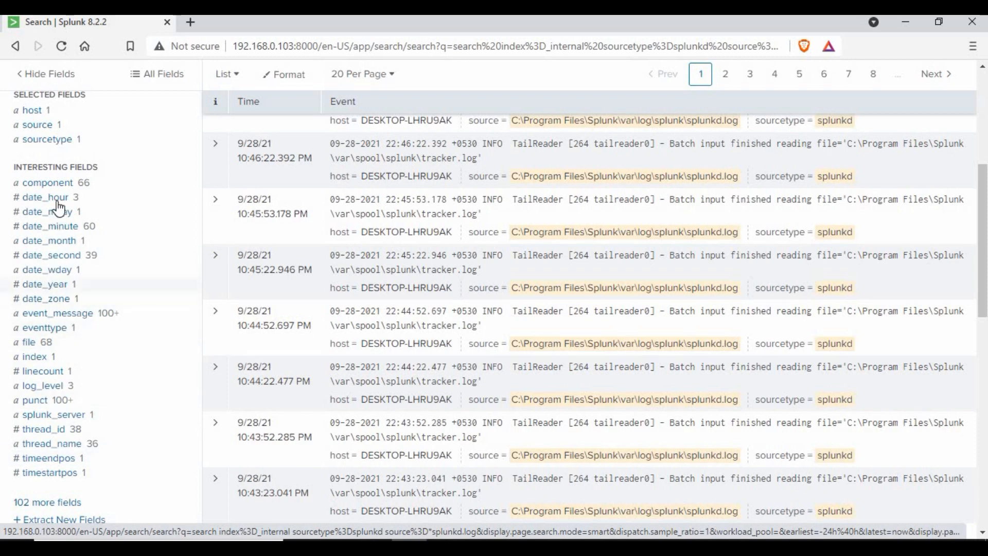
# Step: Inspect the top values of the file field and narrow the search to events for Splunk's var\spool\splunk\tracker.log
pyautogui.click(34, 344)
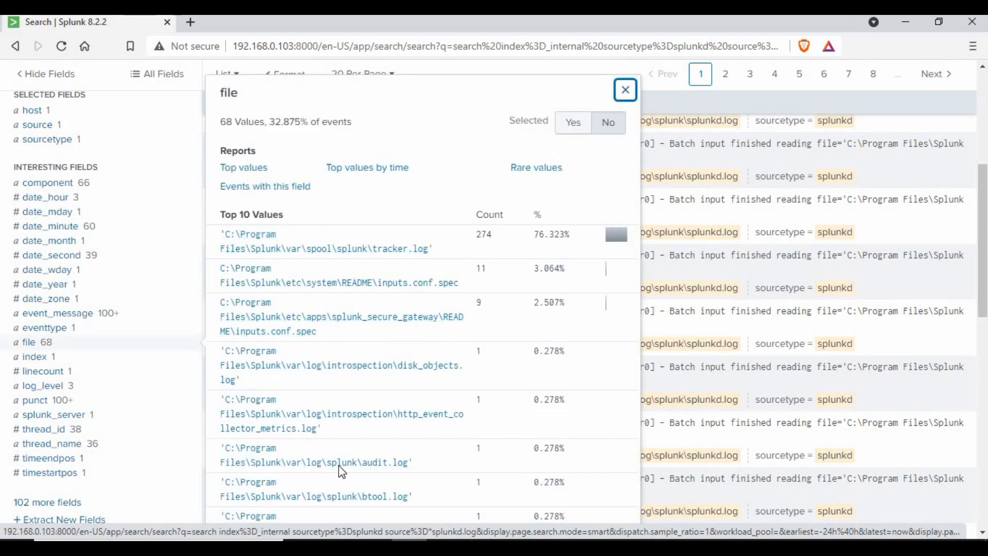
pyautogui.click(626, 95)
pyautogui.scroll(-2, 51, 306)
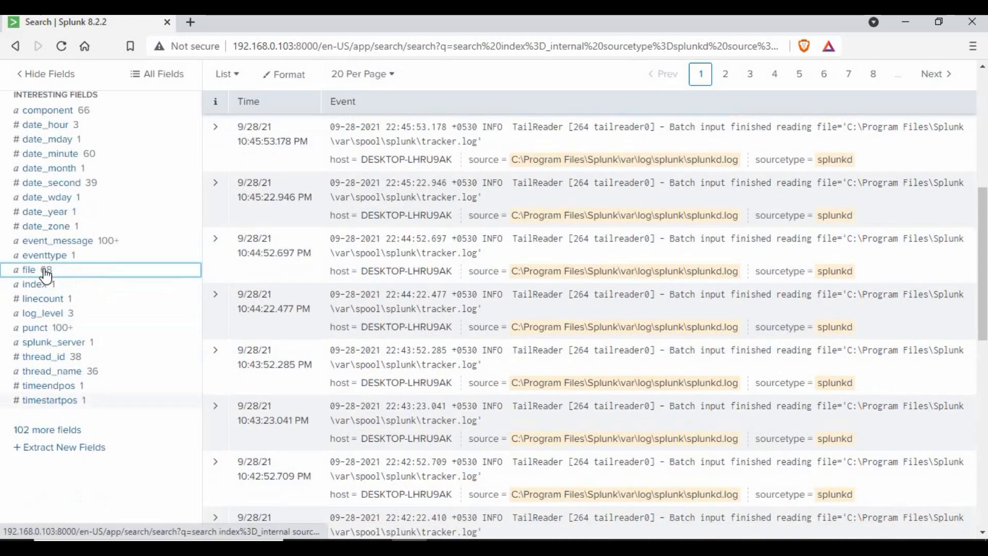
pyautogui.click(47, 273)
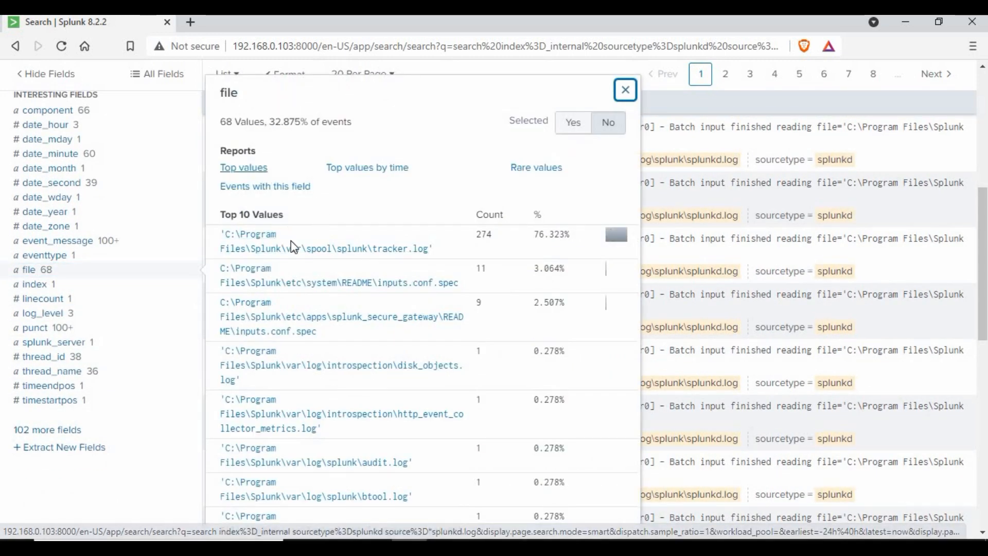
pyautogui.click(330, 251)
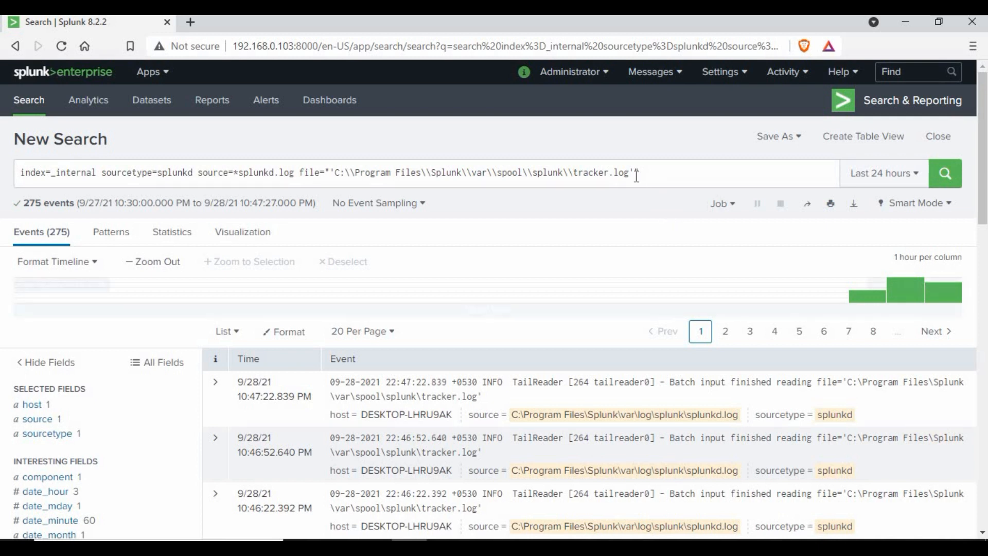
# Step: Replace the file filter with the term WindowsUpdate.log, keeping index=_internal sourcetype=splunkd source=*splunkd.log, and run the search
pyautogui.moveTo(629, 174); pyautogui.dragTo(338, 173)
pyautogui.write('windowsupd')
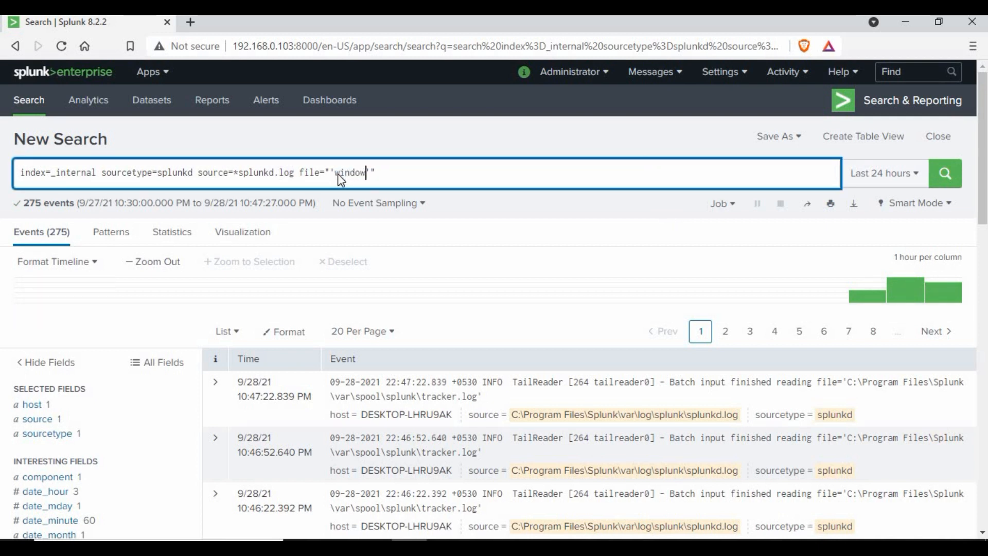
pyautogui.write('ate.log')
pyautogui.press('Return')
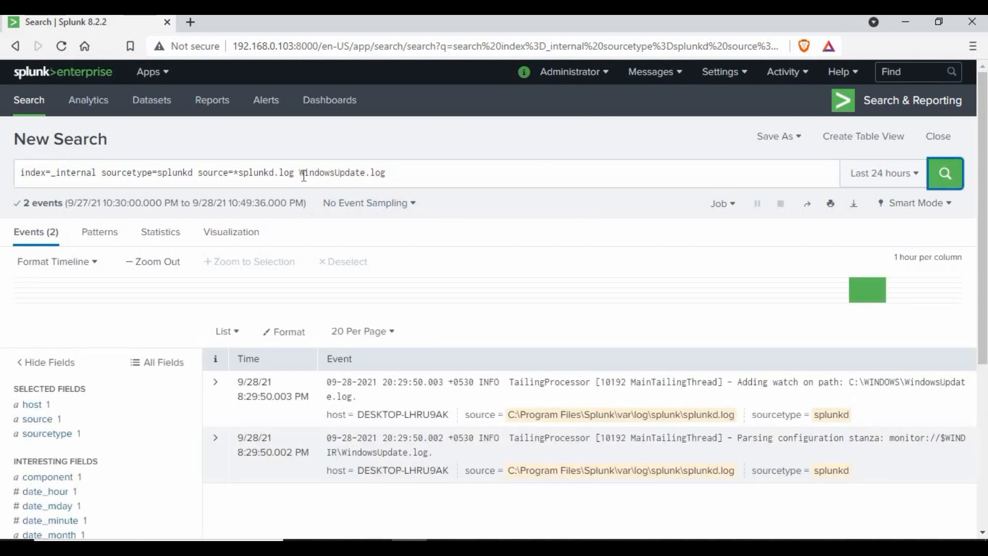
# Step: Examine the watch path and monitor stanza in the WindowsUpdate.log events, and check the available time range presets
pyautogui.moveTo(300, 172); pyautogui.dragTo(408, 172)
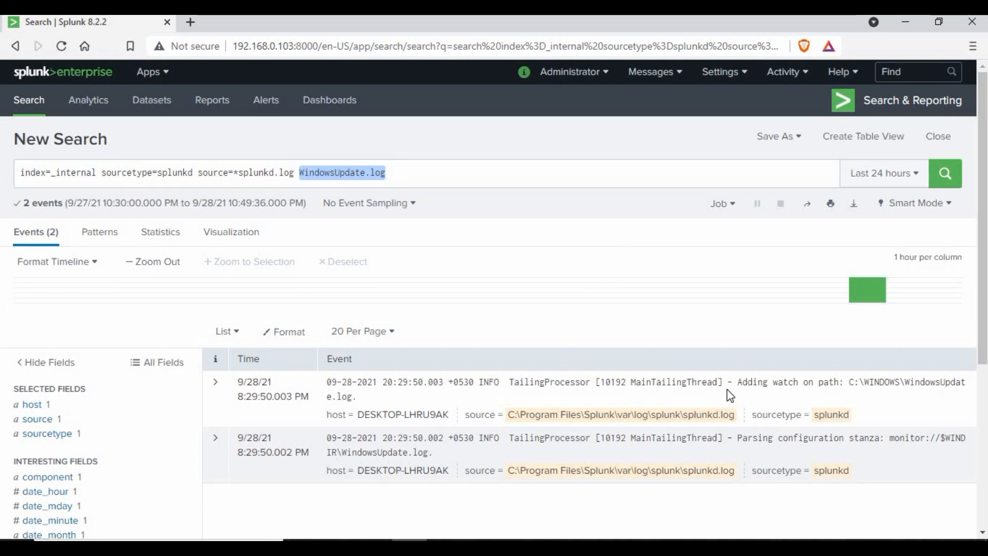
pyautogui.moveTo(738, 382); pyautogui.dragTo(930, 384)
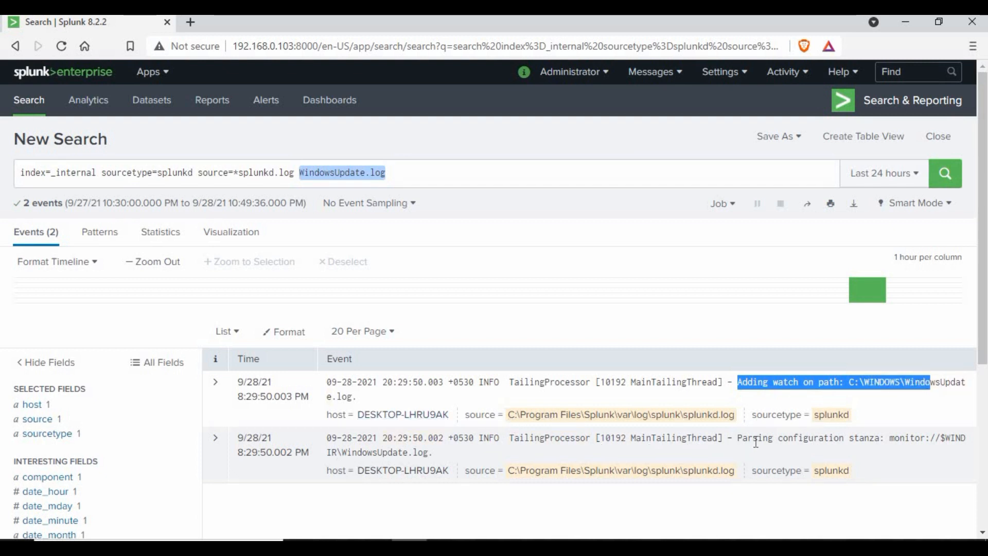
pyautogui.moveTo(746, 440); pyautogui.dragTo(441, 452)
pyautogui.click(892, 443)
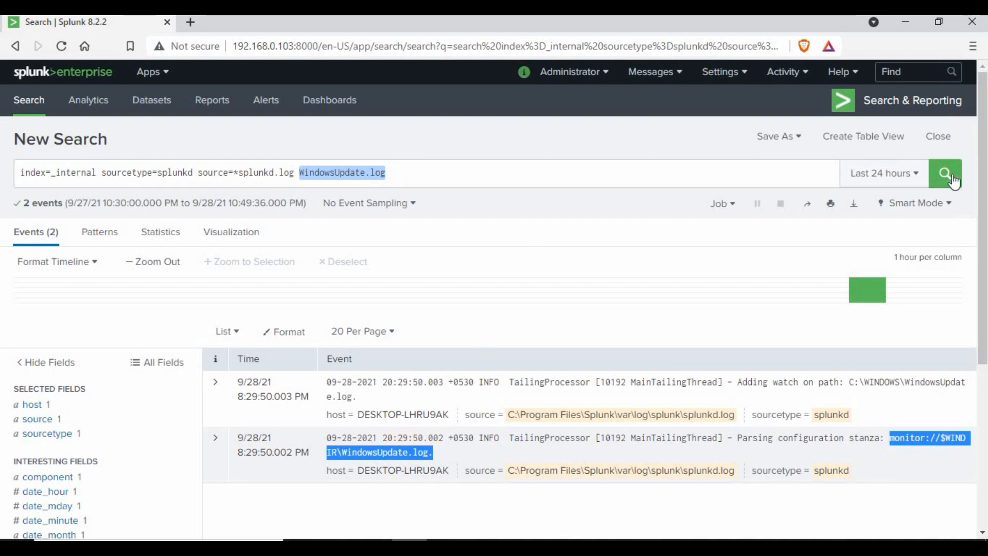
pyautogui.click(910, 184)
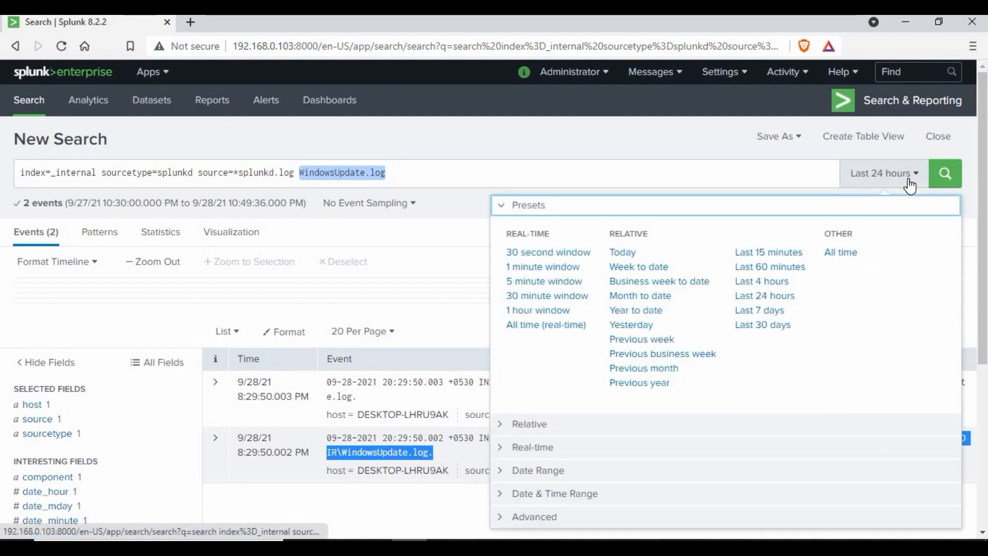
pyautogui.click(641, 133)
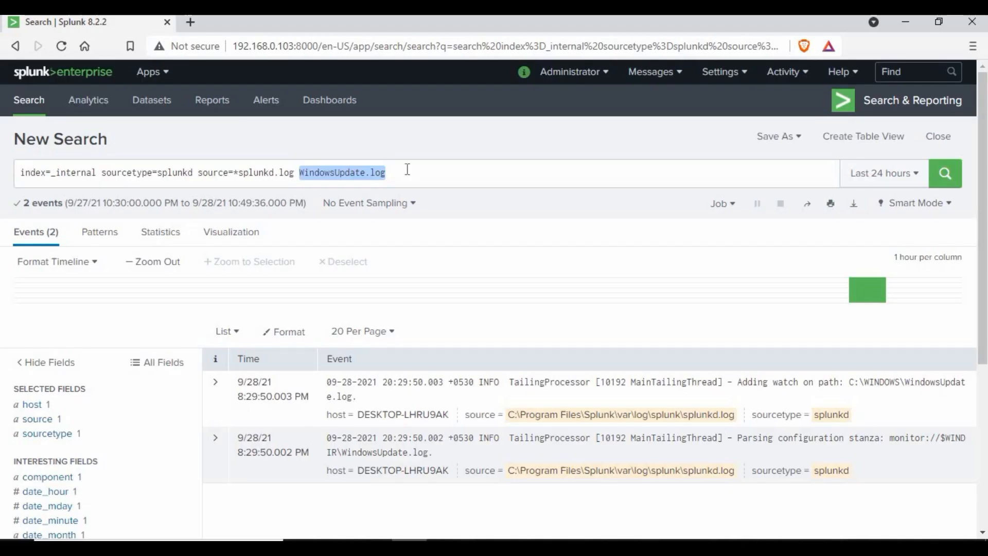
# Step: Replace the query with "index=_internal sourcetype=splunkd source=*metrics.log", run it and look over the returned events
pyautogui.click(407, 170)
pyautogui.hotkey('ctrl', 'a')
pyautogui.write('index=_internal sourcetype=splunkd source=*metrics.log')
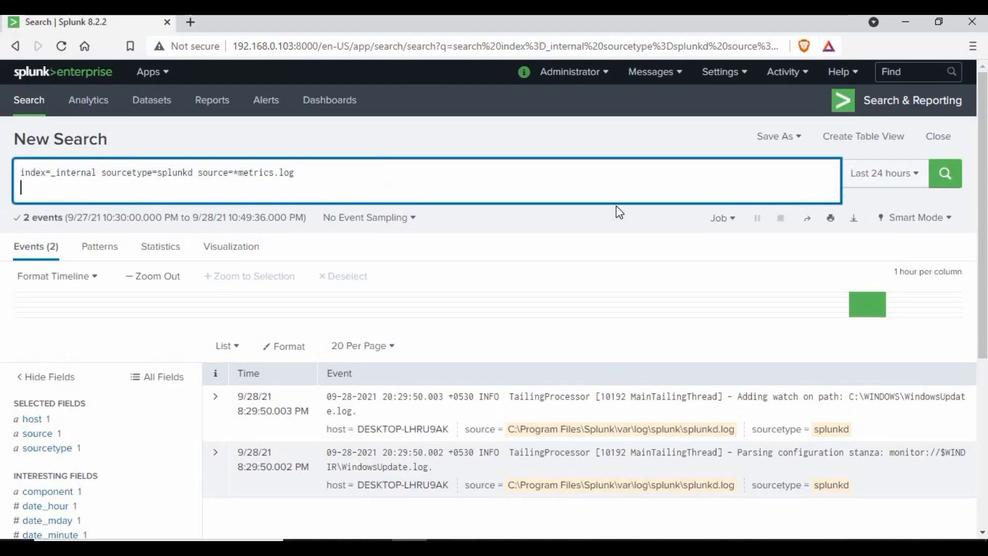
pyautogui.press('BackSpace')
pyautogui.click(945, 173)
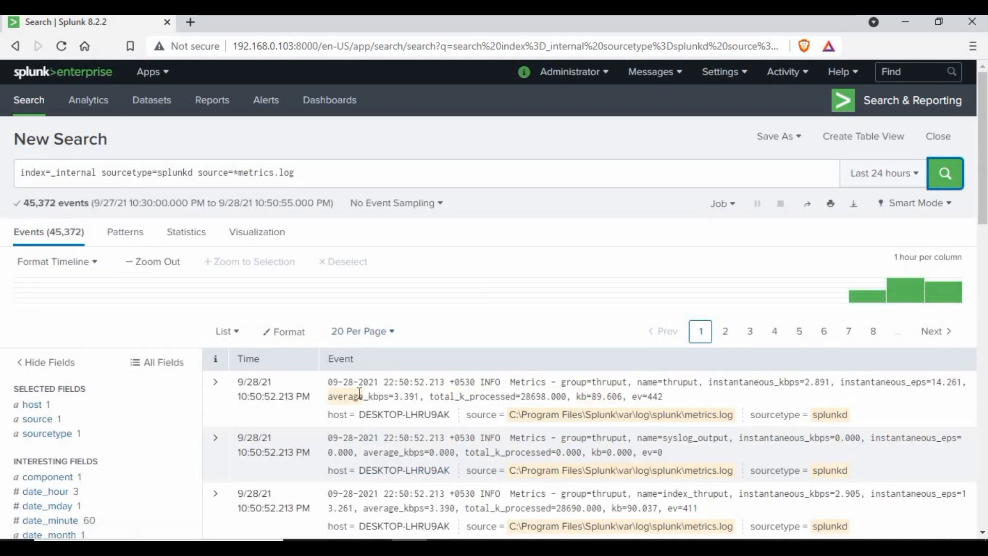
pyautogui.scroll(-4, 396, 398)
pyautogui.scroll(3, 483, 308)
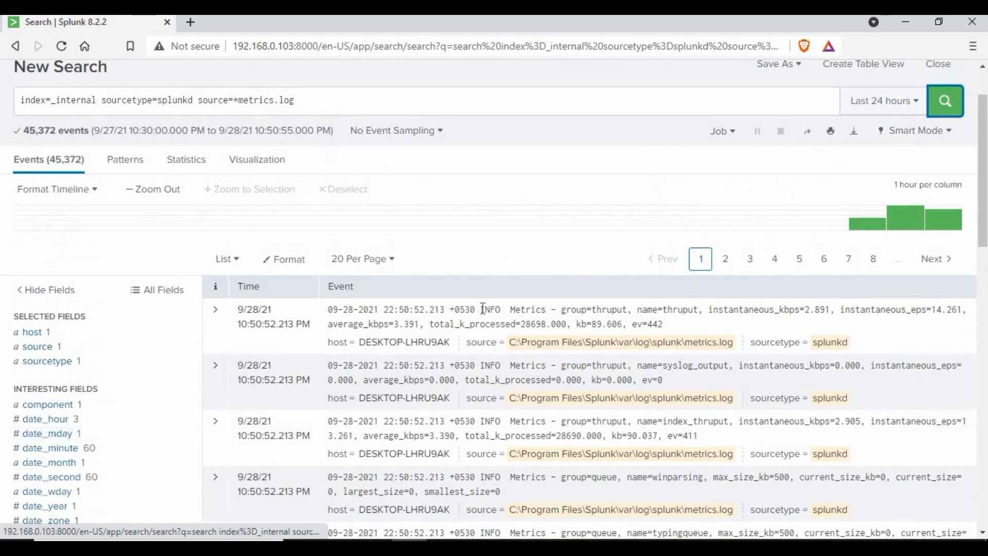
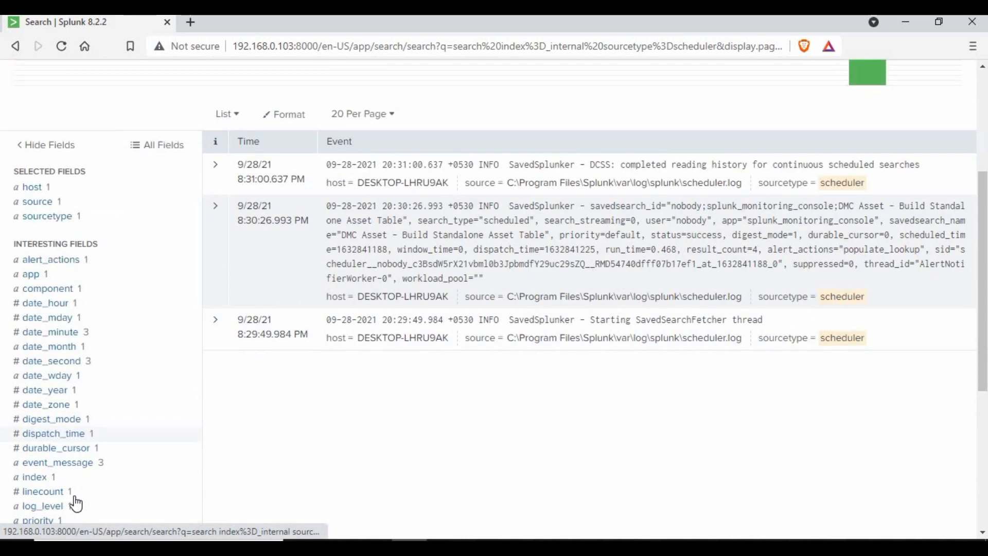
# Step: Check the values of the status field in the scheduler events
pyautogui.scroll(-4, 68, 436)
pyautogui.click(46, 460)
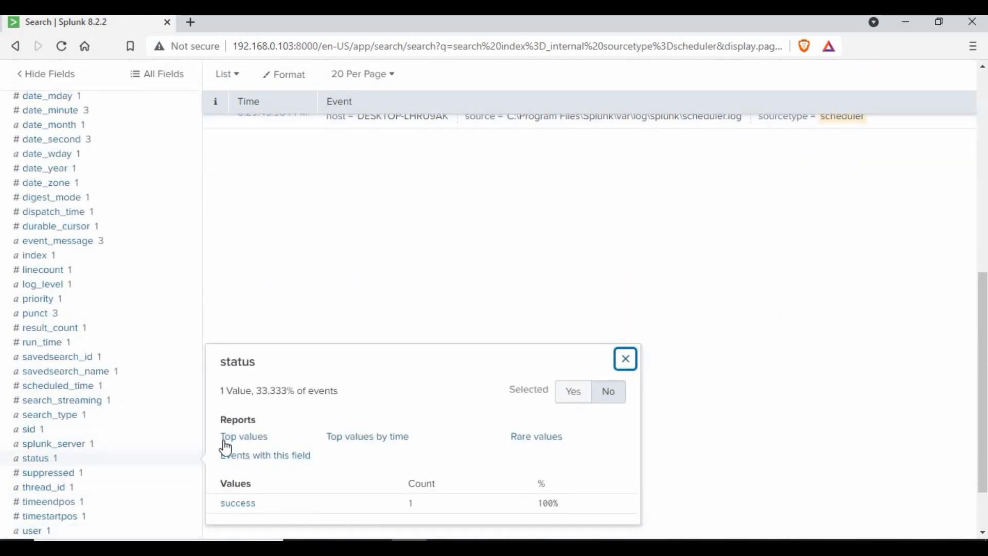
pyautogui.click(625, 358)
pyautogui.scroll(5, 548, 441)
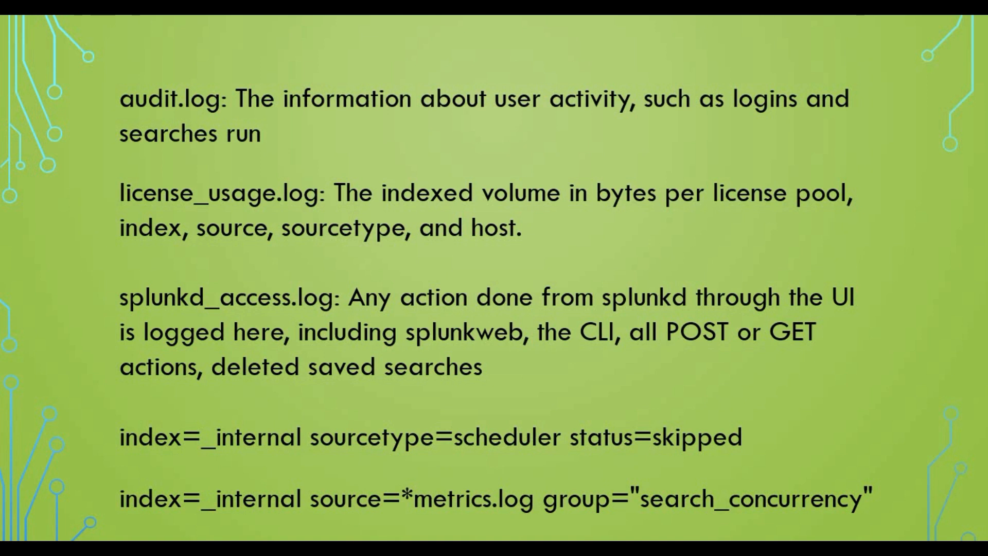
# Step: Switch back to Splunk and run the search index=_internal source=*metrics.log group="search_concurrency" in place of the scheduler query
pyautogui.hotkey('alt', 'Tab')
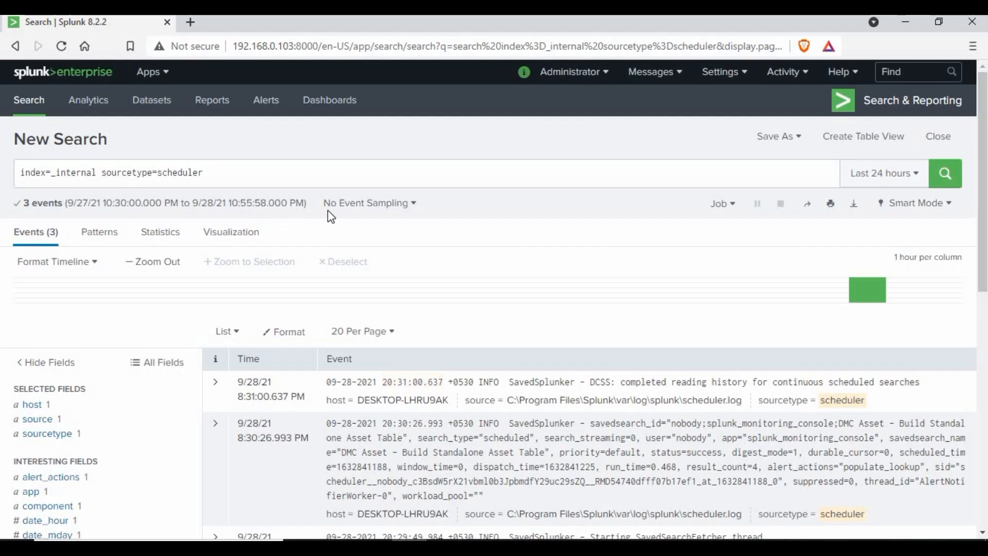
pyautogui.click(243, 171)
pyautogui.keyDown('shift'); pyautogui.click(65, 172); pyautogui.keyUp('shift')
pyautogui.click(122, 176)
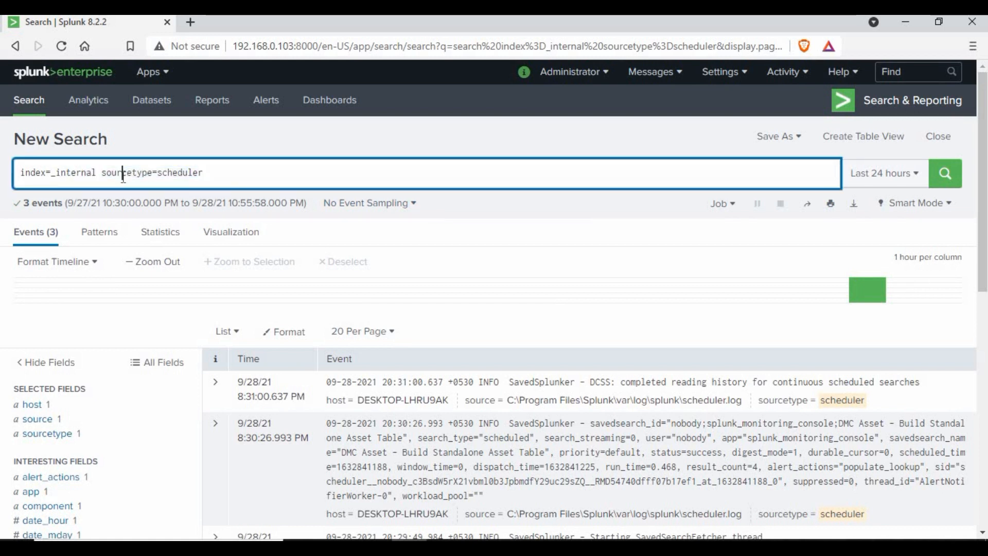
pyautogui.hotkey('ctrl', 'a')
pyautogui.write('index=_internal source=*metrics.log group="search_concurrency"')
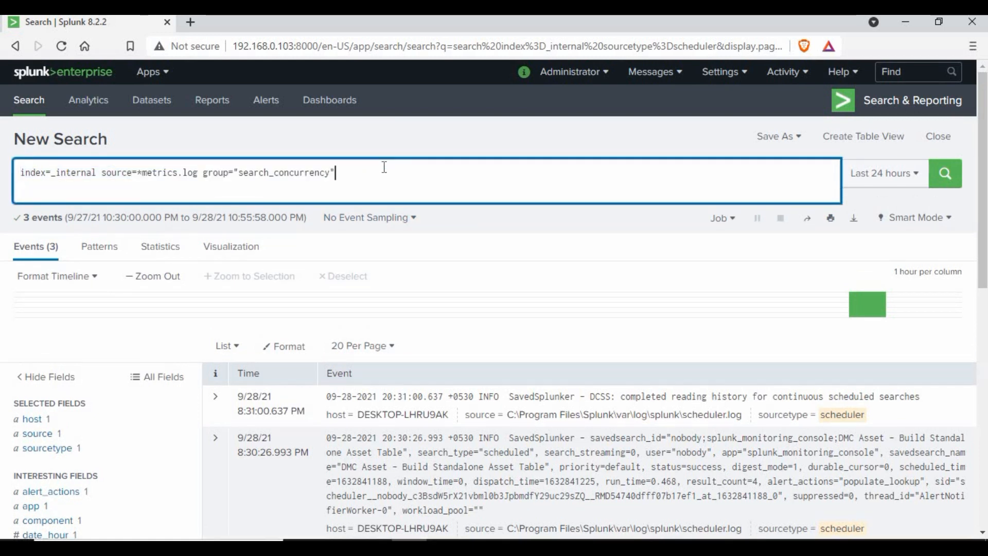
pyautogui.click(945, 173)
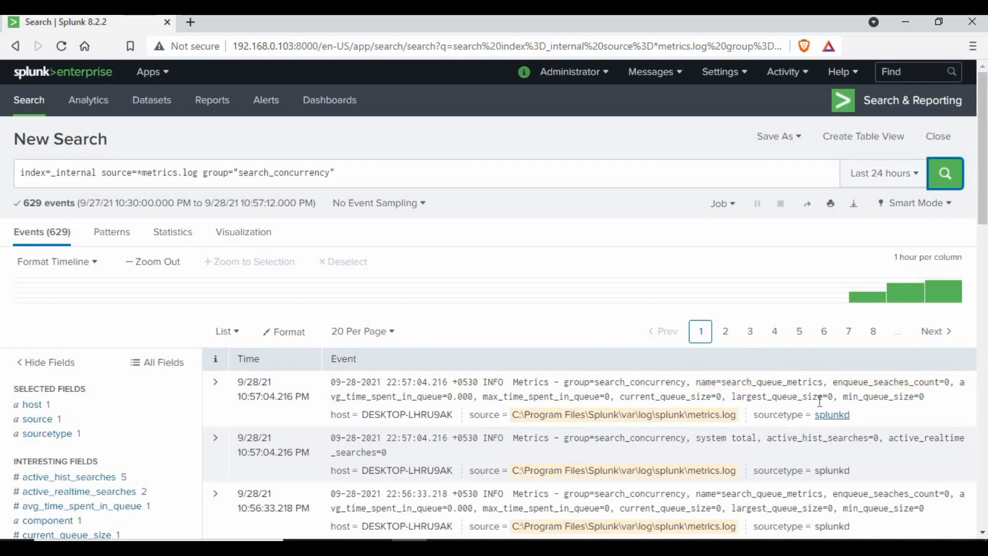
# Step: Look through the search_concurrency events from metrics.log and the interesting fields extracted from them
pyautogui.scroll(-1, 540, 409)
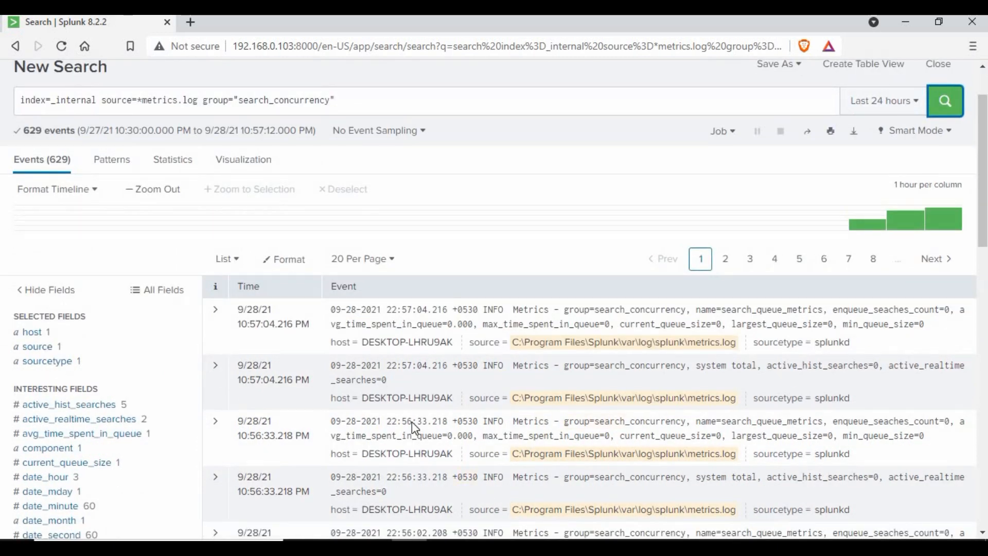
pyautogui.scroll(-5, 261, 477)
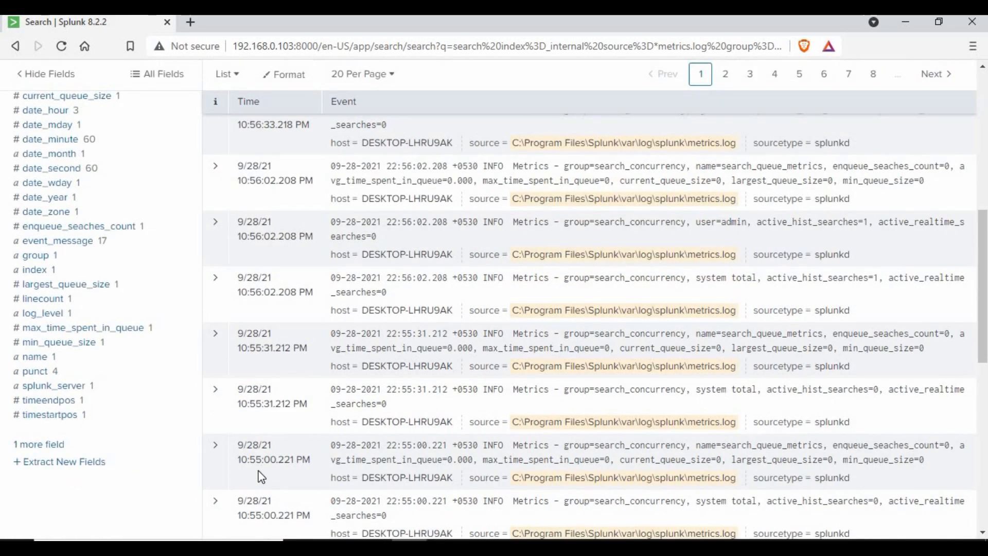
pyautogui.scroll(6, 261, 477)
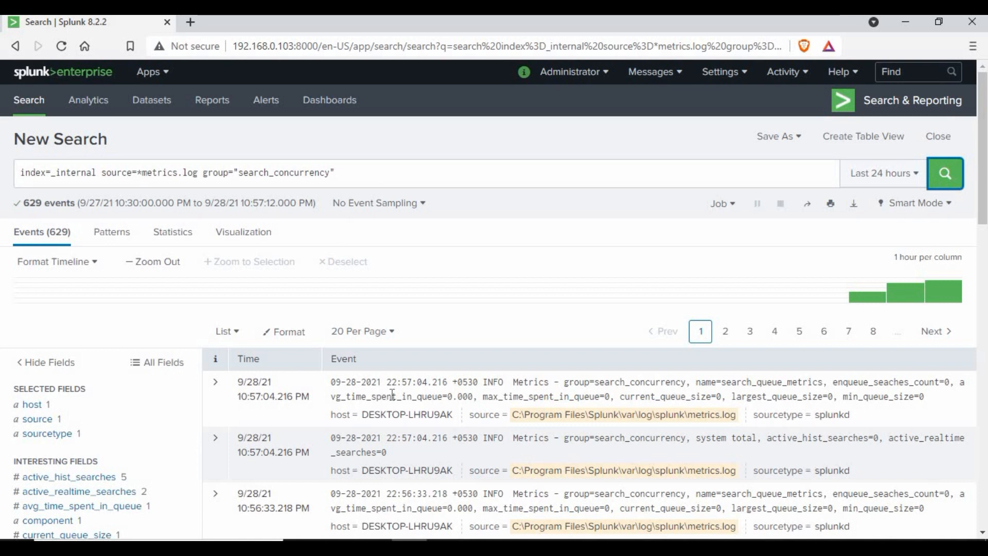
pyautogui.scroll(-3, 380, 358)
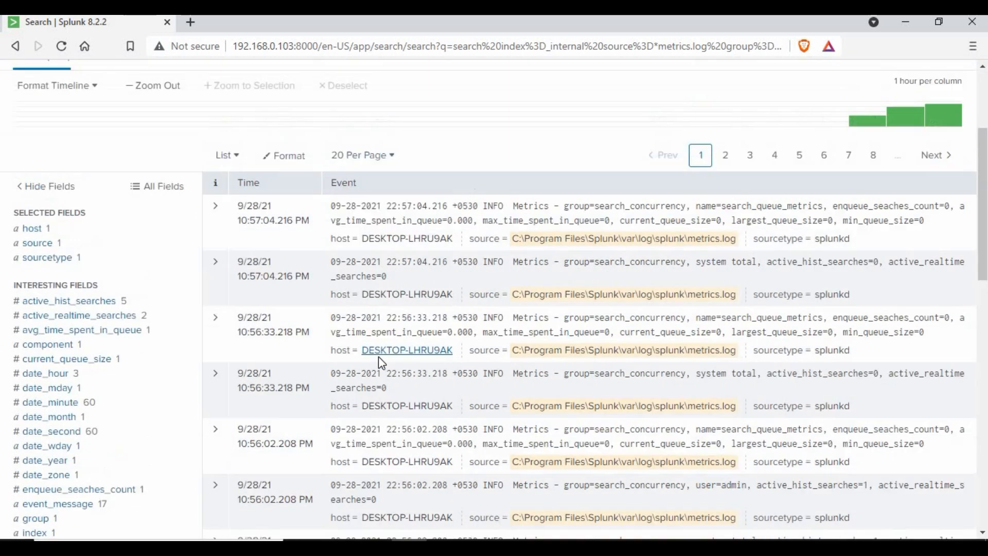
pyautogui.scroll(2, 380, 360)
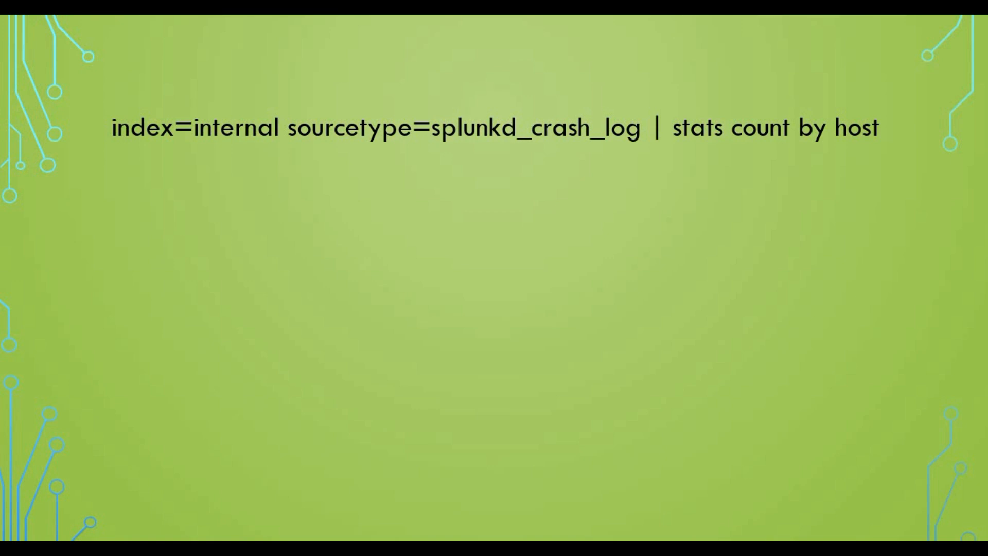
# Step: Replace the query with index=_internal source=*splunkd.log "Splunkd starting" and run it over the last 24 hours
pyautogui.press('Right')
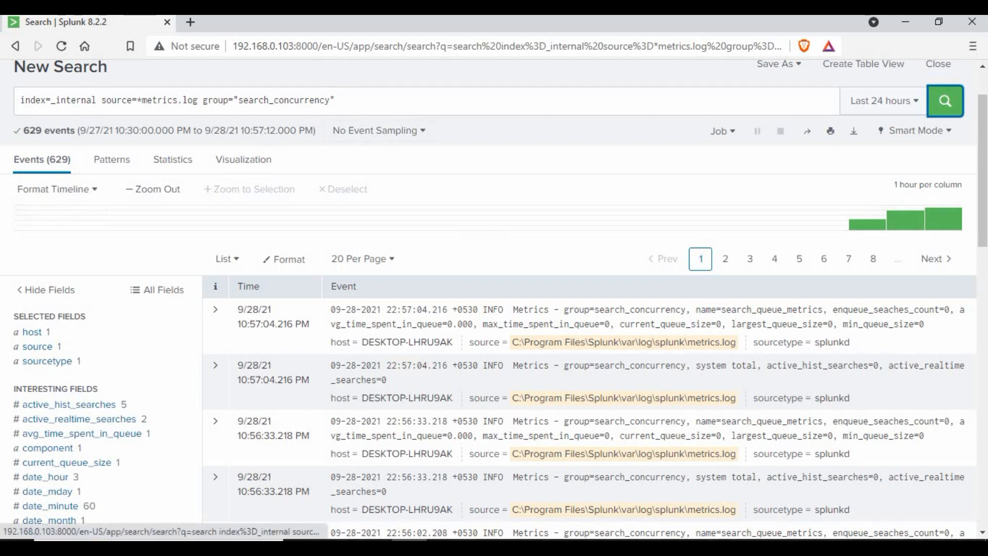
pyautogui.moveTo(360, 101); pyautogui.dragTo(21, 100)
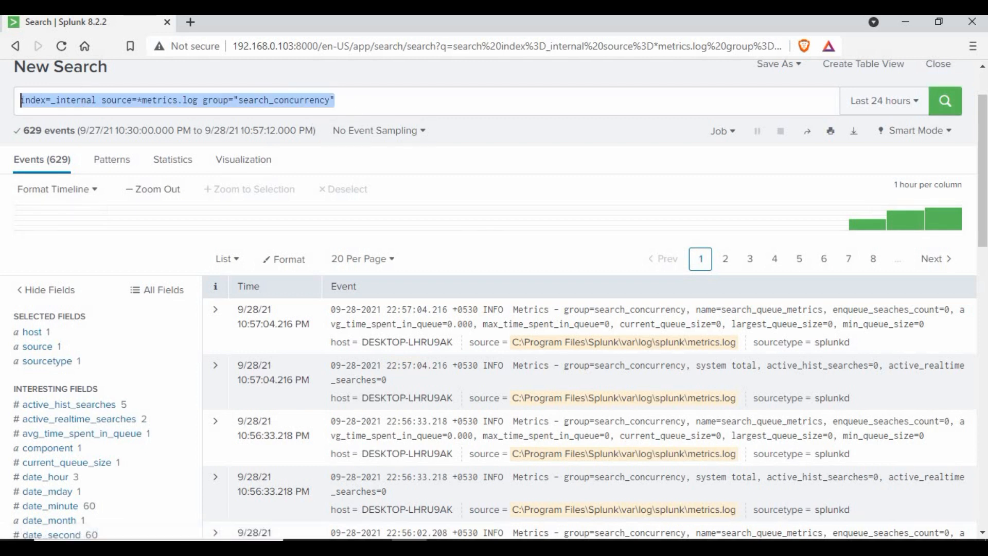
pyautogui.hotkey('ctrl', 'v')
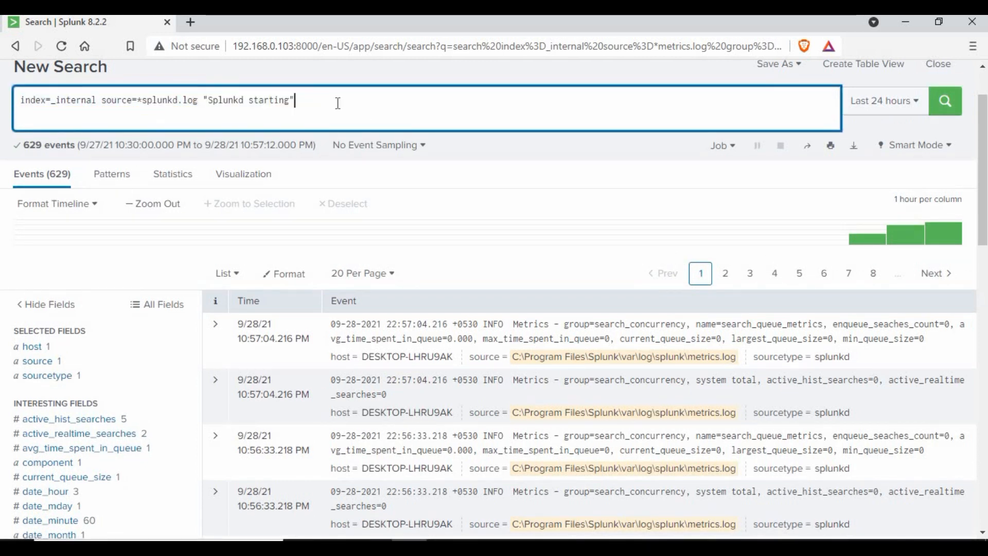
pyautogui.click(945, 101)
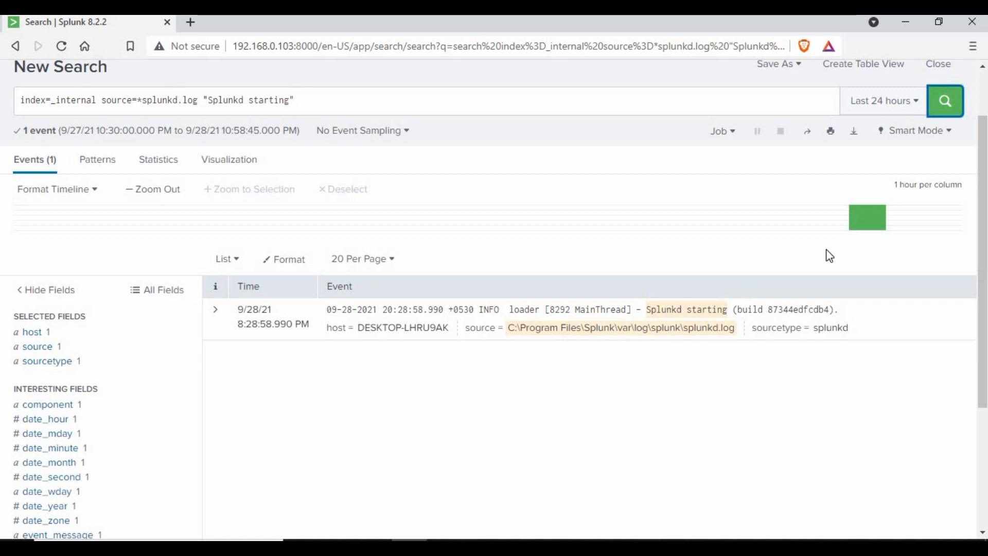
# Step: Set the time range to All time and rerun the "Splunkd starting" search
pyautogui.click(897, 101)
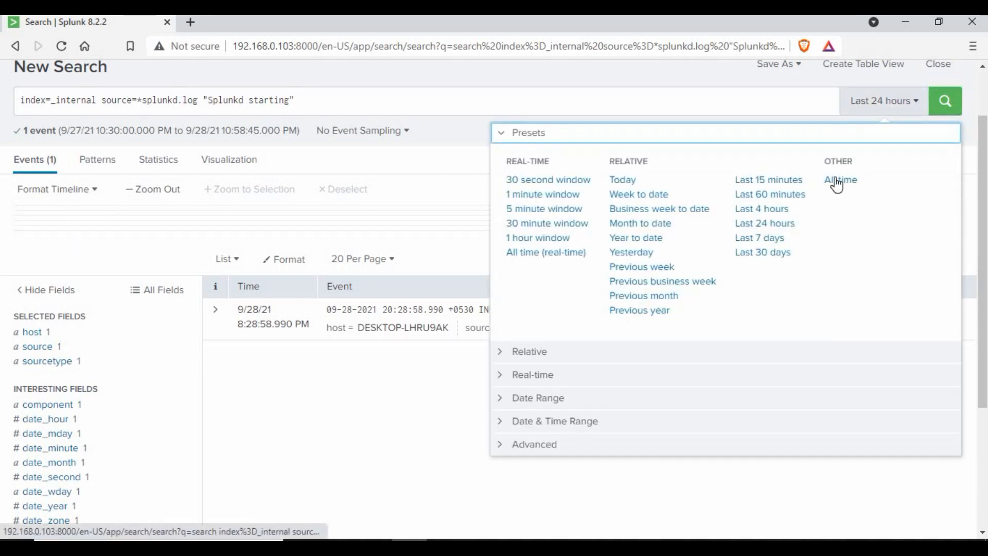
pyautogui.click(940, 100)
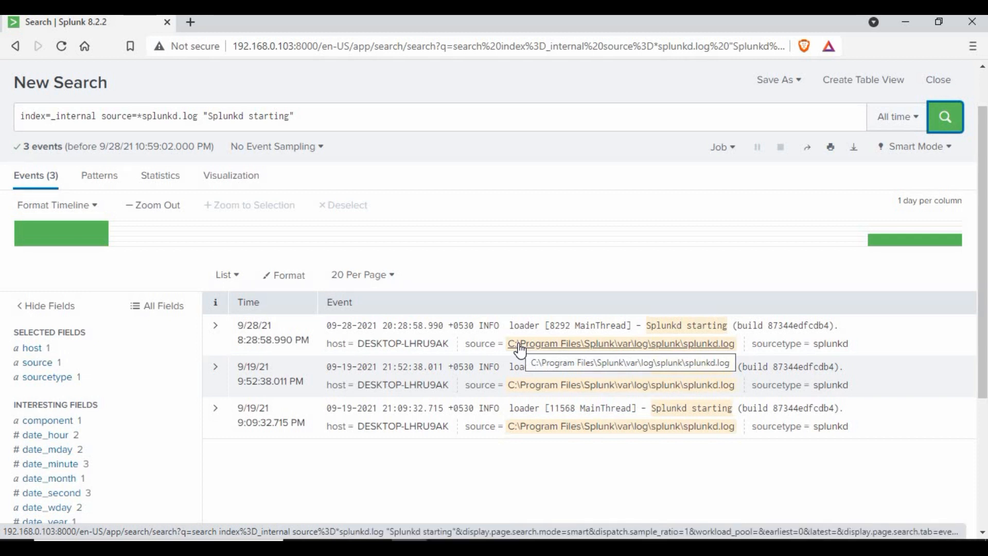
pyautogui.scroll(1, 153, 172)
# Step: Replace the query with "index=internal sourcetype=splunkd_crash_log | stats count by host" and run it over all time
pyautogui.moveTo(294, 172); pyautogui.dragTo(20, 172)
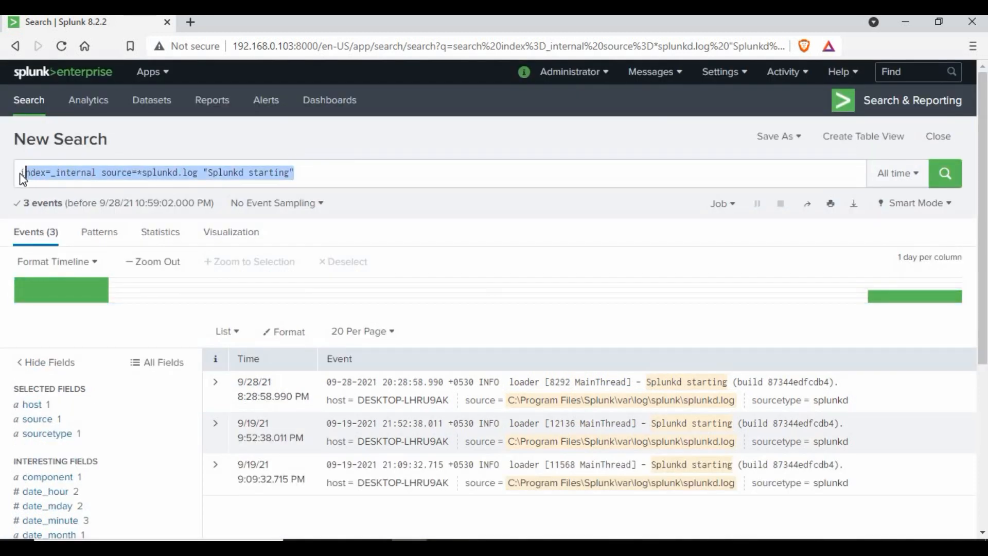
pyautogui.write('index=internal sourcetype=splunkd_crash_log | stats count by host')
pyautogui.press('BackSpace')
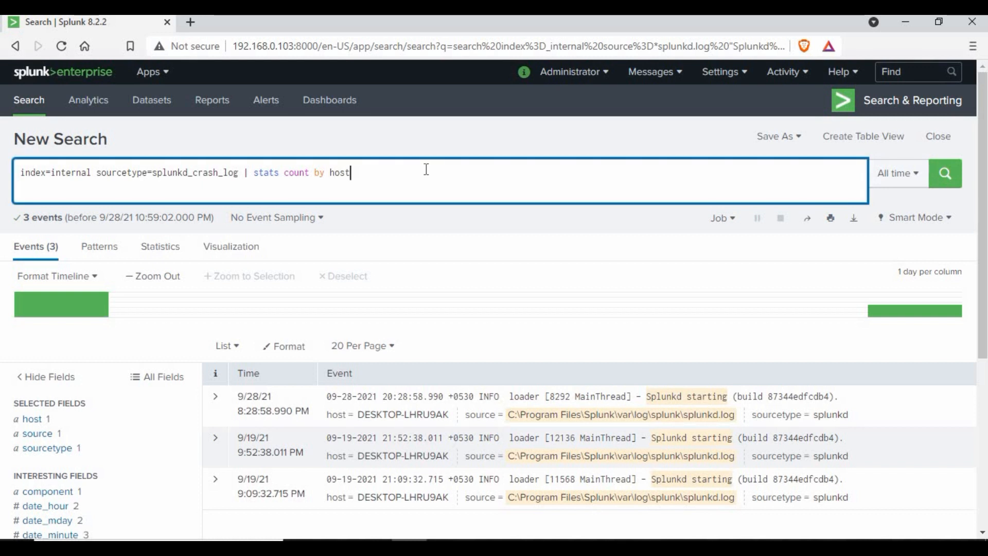
pyautogui.click(937, 165)
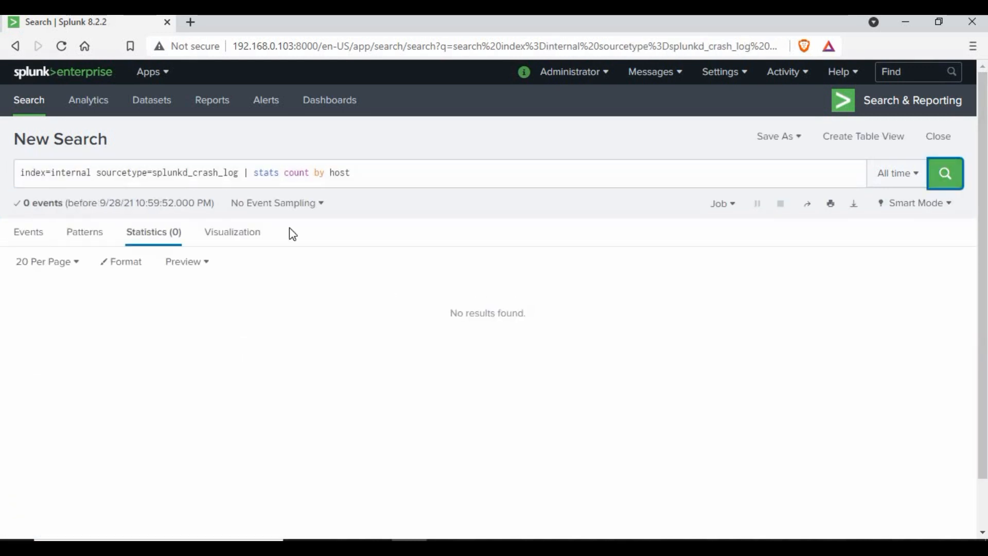
# Step: Remove "| stats count by host" from the crash log query and rerun it over all time
pyautogui.moveTo(283, 178); pyautogui.dragTo(455, 177)
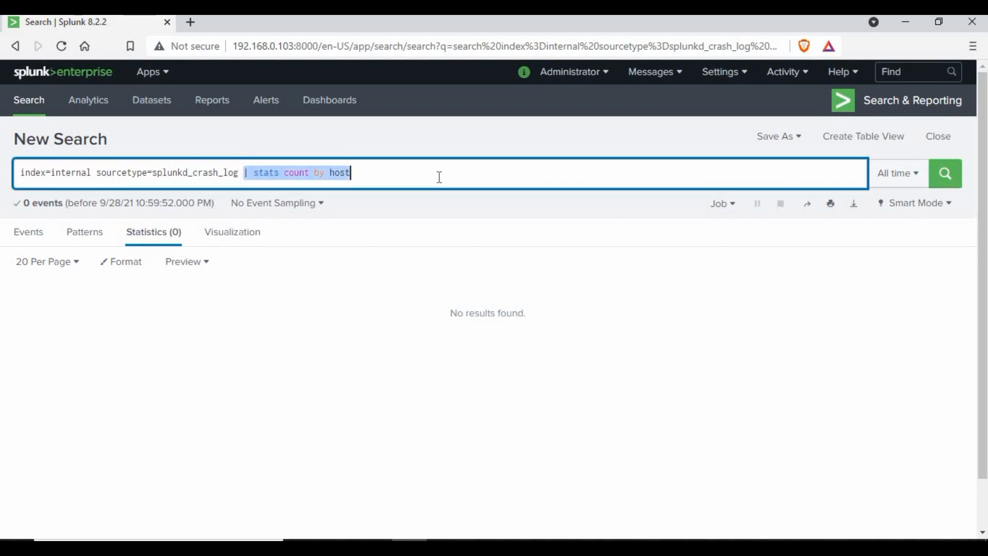
pyautogui.press('BackSpace')
pyautogui.click(945, 181)
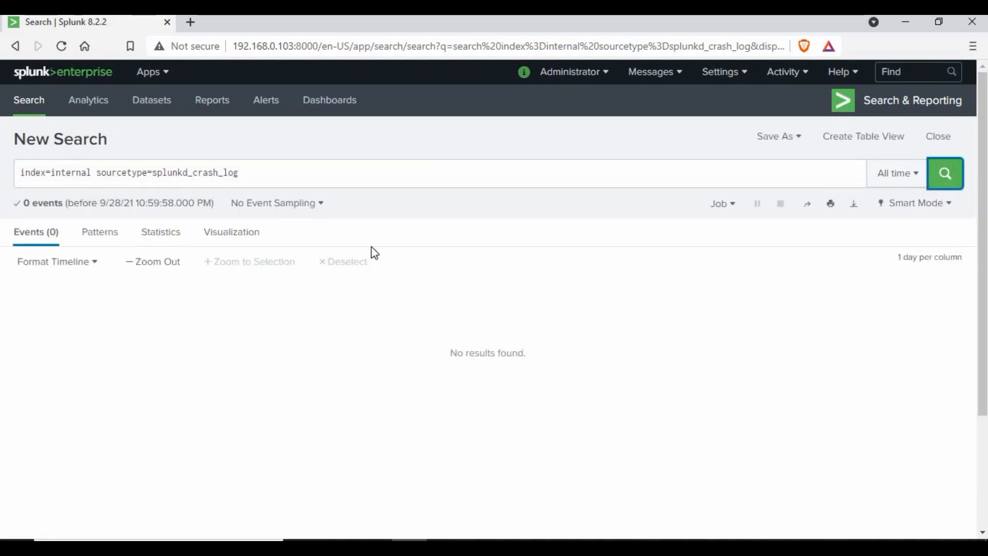
# Step: Append "| stats count by host" to the crash log query again, and return to the blank Search page without running it
pyautogui.click(289, 168)
pyautogui.hotkey('ctrl', 'a')
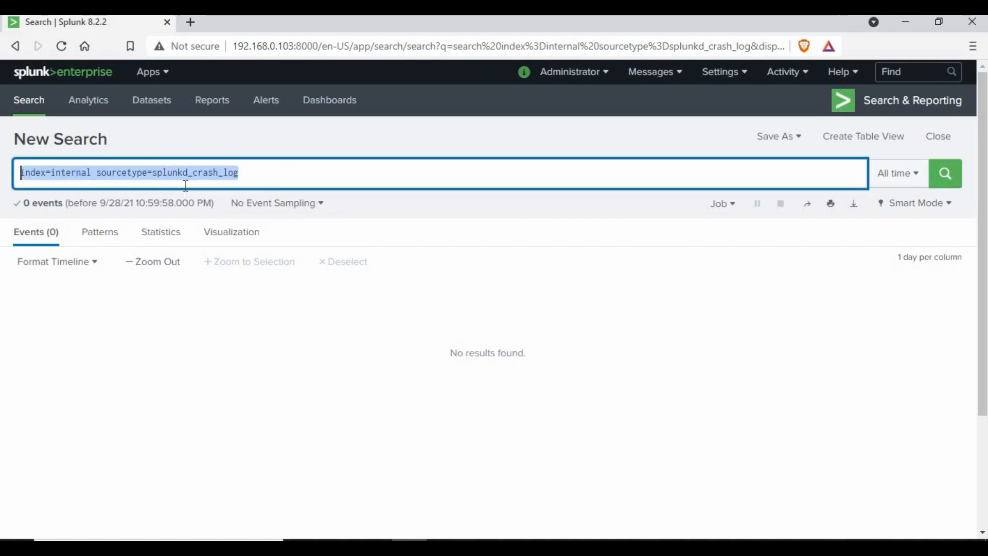
pyautogui.press('End')
pyautogui.write('| stats count by host')
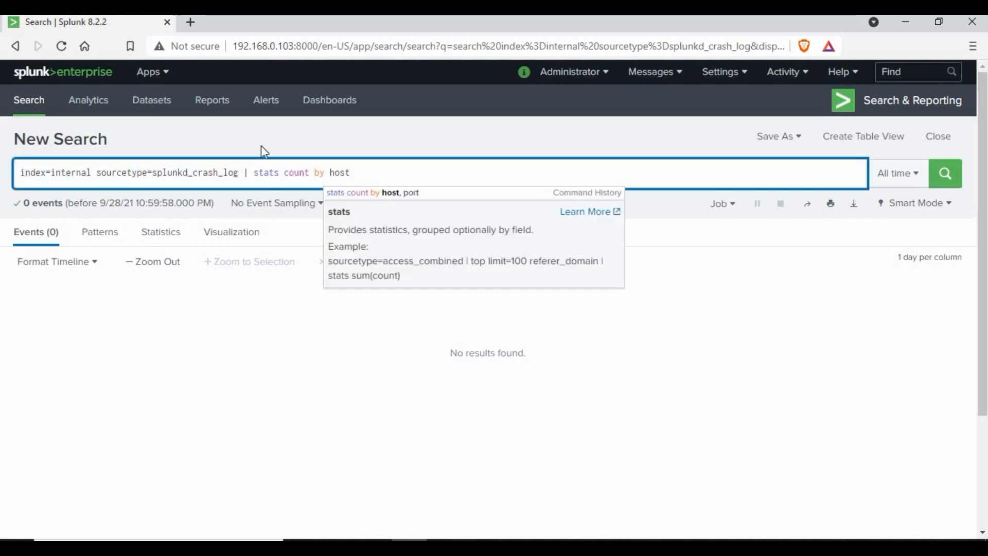
pyautogui.click(156, 172)
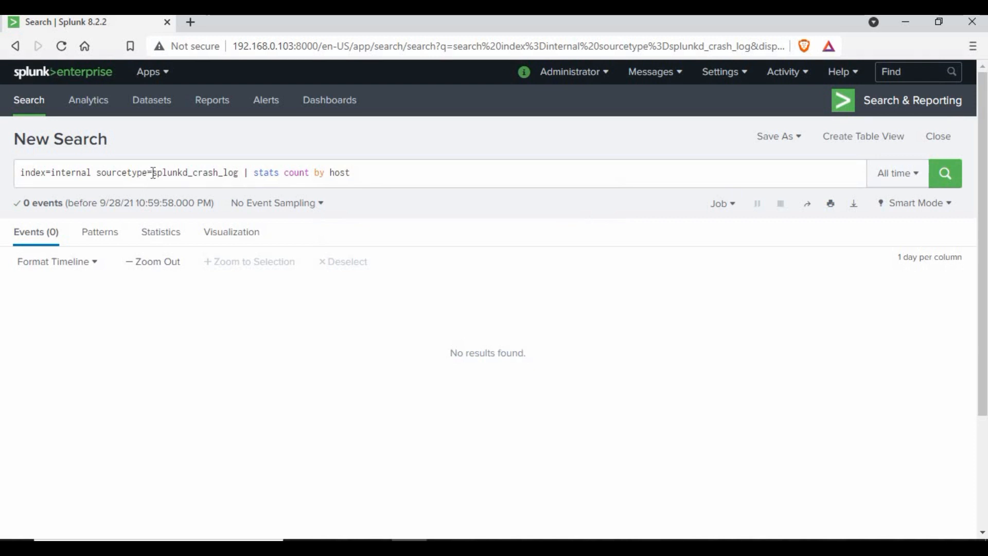
pyautogui.keyDown('shift'); pyautogui.click(225, 171); pyautogui.keyUp('shift')
pyautogui.moveTo(236, 172); pyautogui.dragTo(237, 172)
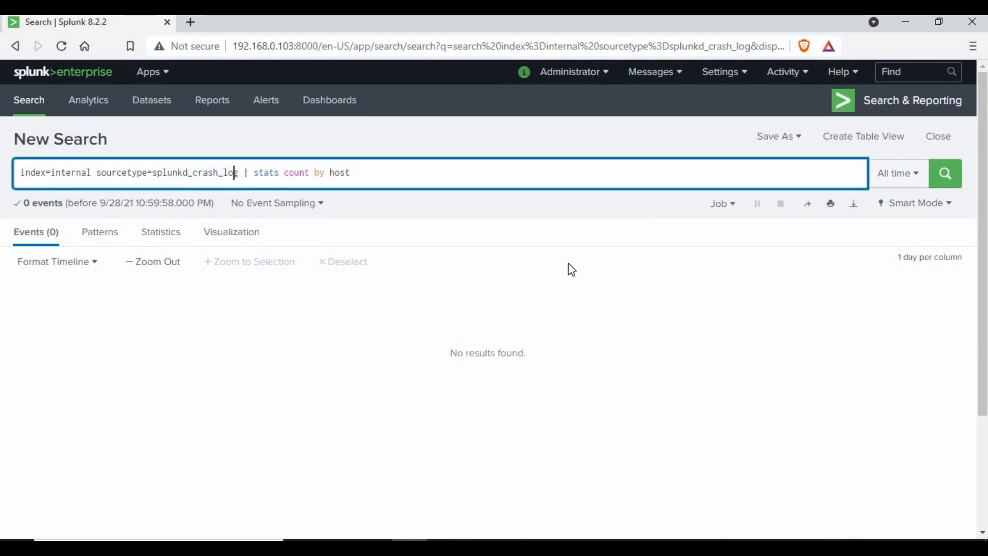
pyautogui.click(38, 104)
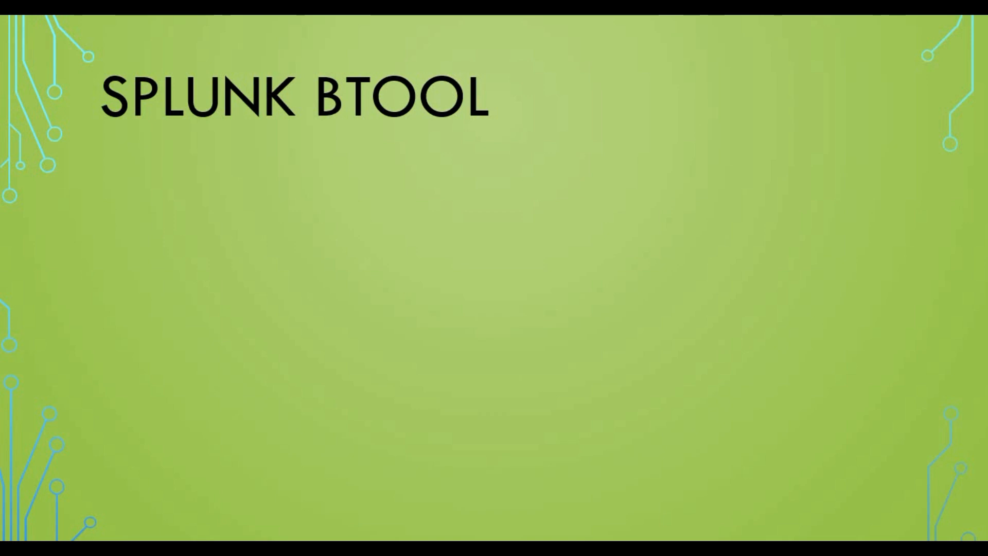
pyautogui.press('Right')
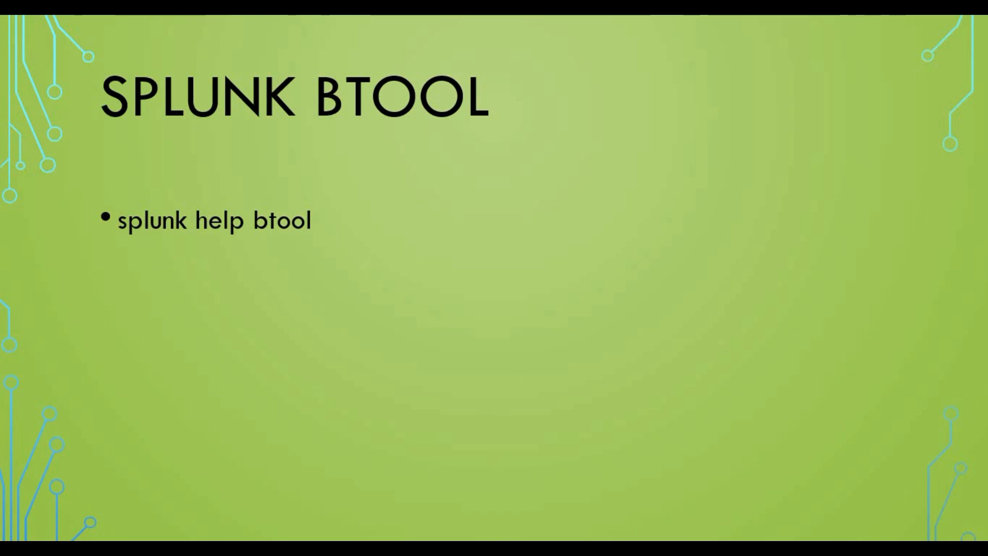
# Step: Switch to the Command Prompt in C:\Program Files\Splunk\bin and run "splunk help btool"
pyautogui.hotkey('alt', 'Tab')
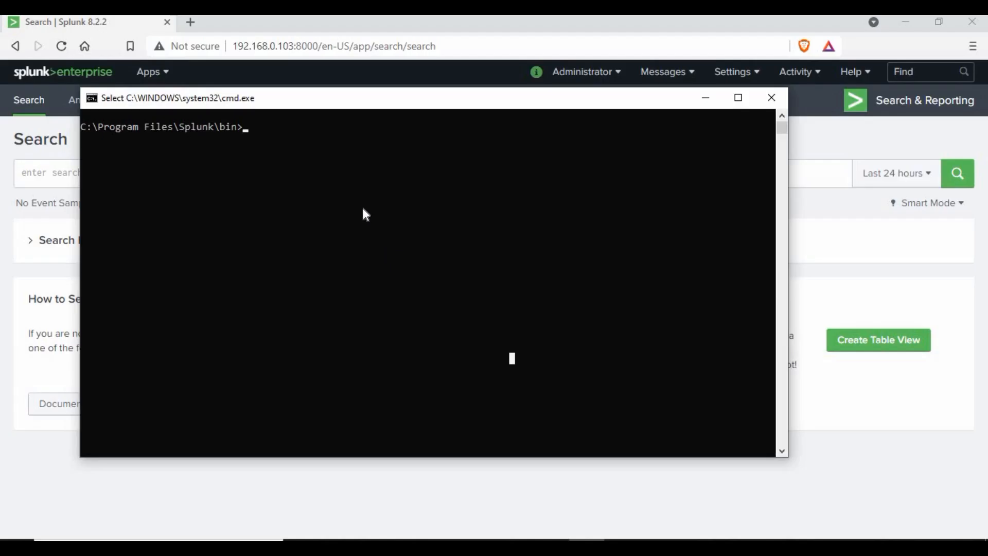
pyautogui.click(363, 208)
pyautogui.moveTo(106, 128); pyautogui.dragTo(249, 129)
pyautogui.click(251, 128)
pyautogui.press('Escape')
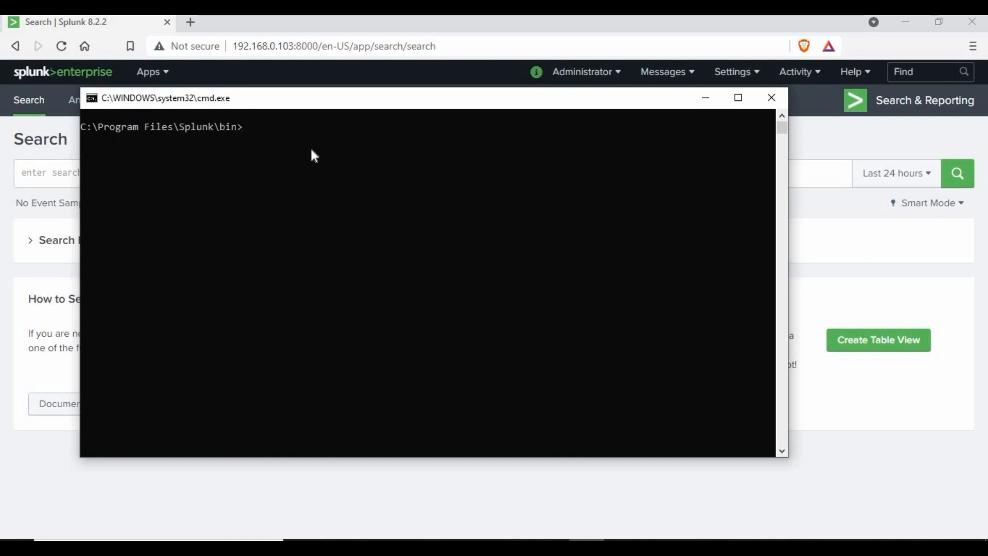
pyautogui.write('splunk help btool')
pyautogui.press('Return')
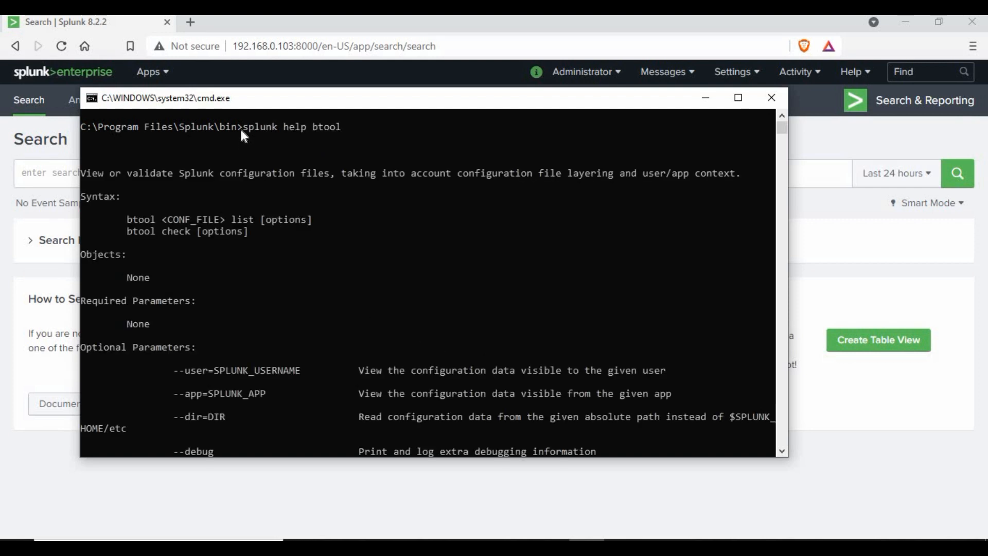
# Step: Review the btool help output, covering its syntax and optional parameters, and clear the console with cls
pyautogui.moveTo(250, 127); pyautogui.dragTo(343, 130)
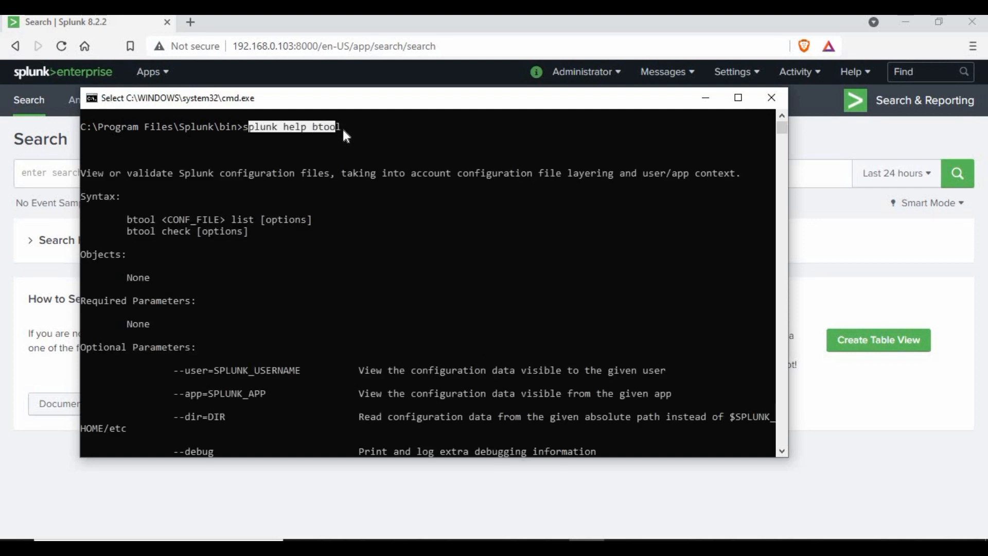
pyautogui.click(274, 175)
pyautogui.click(166, 183)
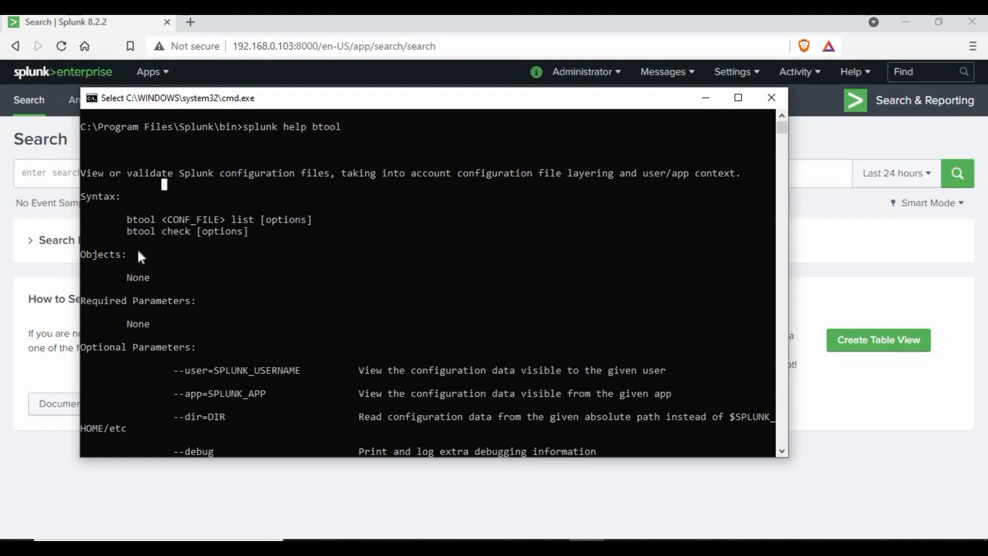
pyautogui.click(135, 231)
pyautogui.click(228, 219)
pyautogui.moveTo(127, 231); pyautogui.dragTo(251, 230)
pyautogui.hotkey('ctrl', 'c')
pyautogui.scroll(-1, 208, 334)
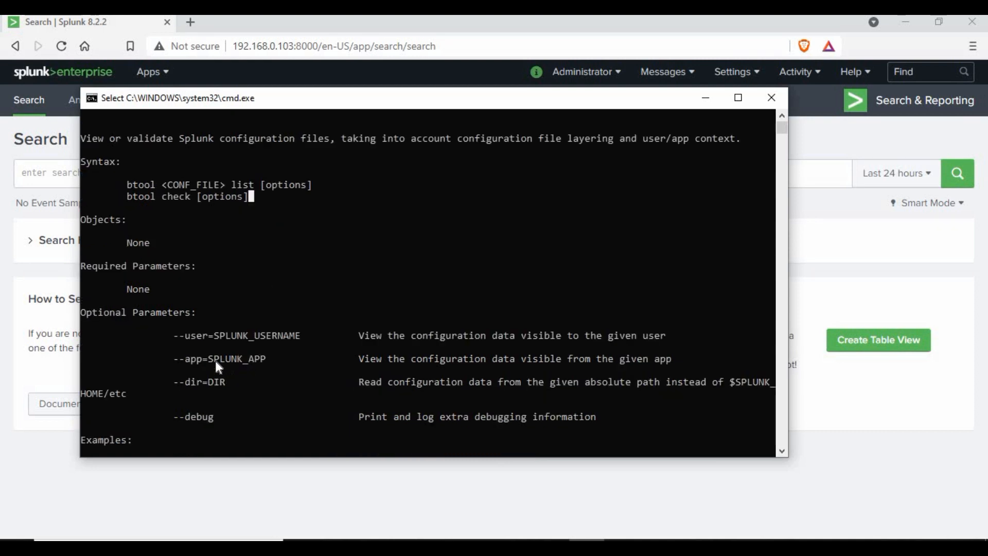
pyautogui.moveTo(178, 336); pyautogui.dragTo(318, 337)
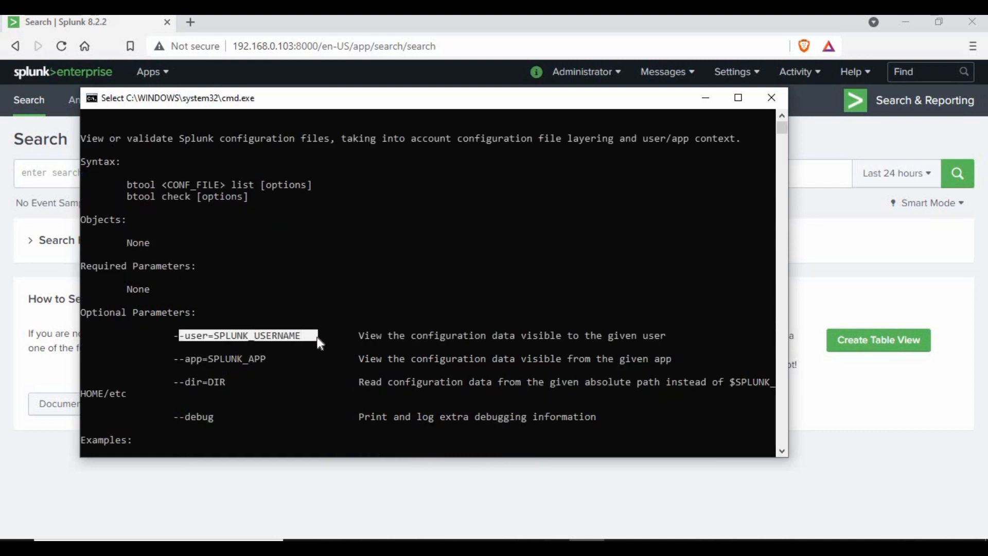
pyautogui.scroll(-1, 286, 357)
pyautogui.scroll(-3, 233, 362)
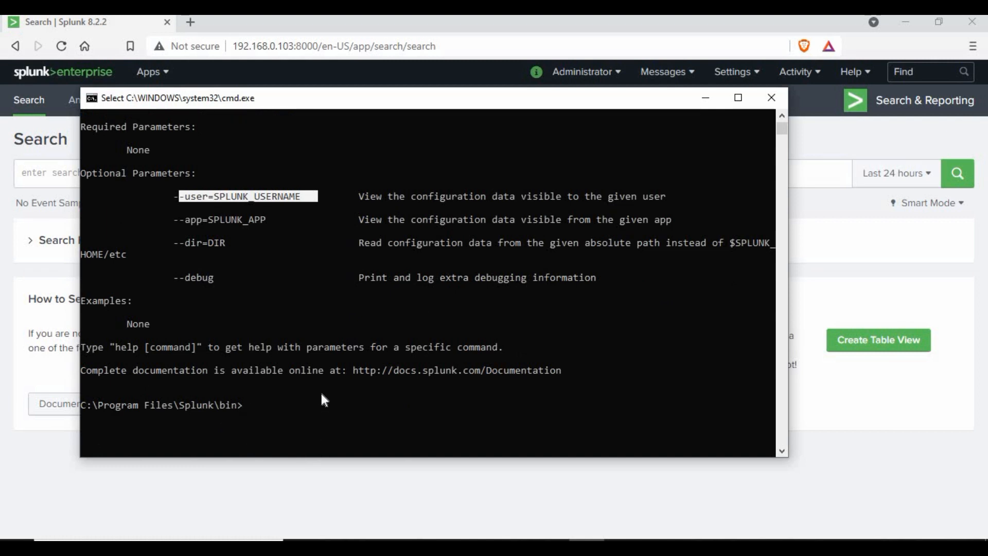
pyautogui.write('cls')
pyautogui.press('Return')
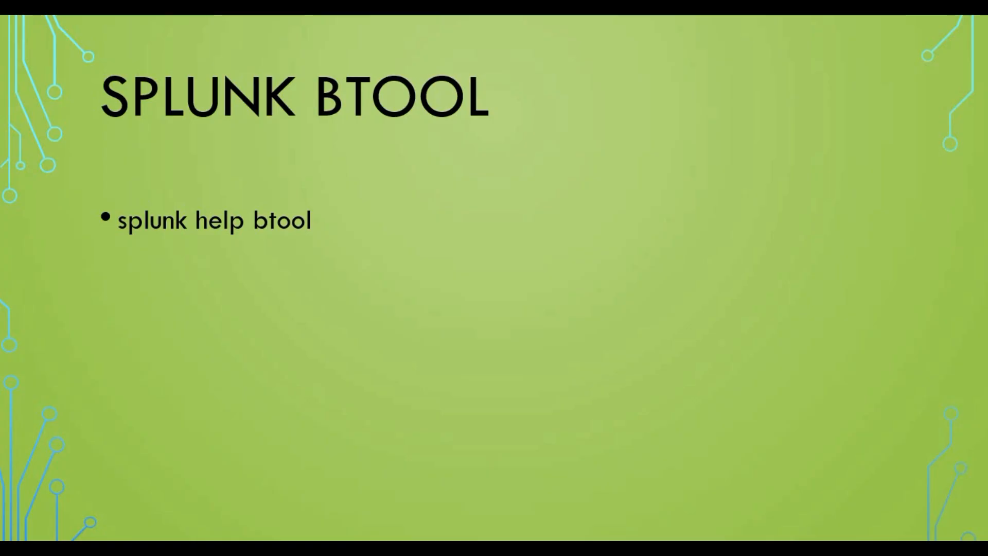
pyautogui.press('Right')
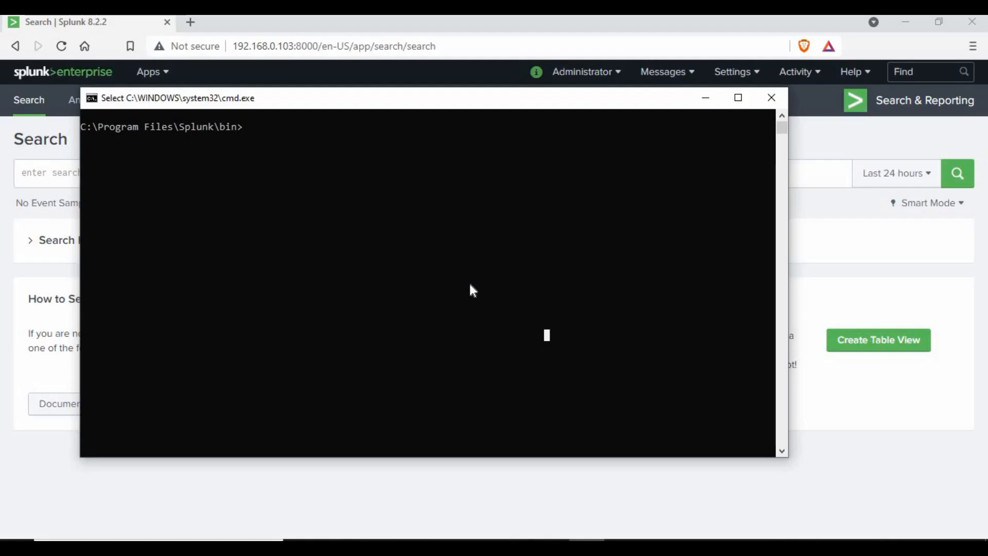
# Step: Run "splunk btool indexes list" in the Command Prompt
pyautogui.press('Escape')
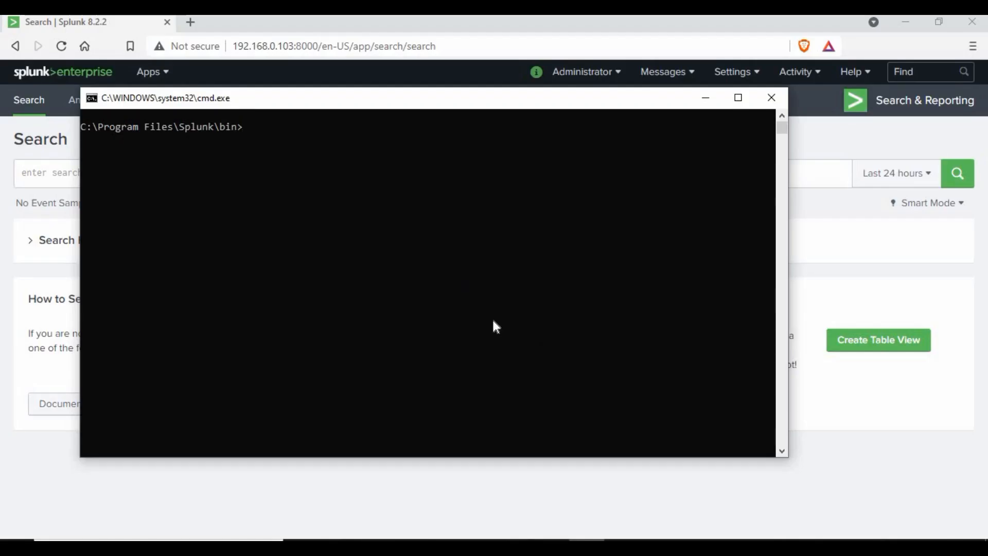
pyautogui.click(492, 317)
pyautogui.press('Escape')
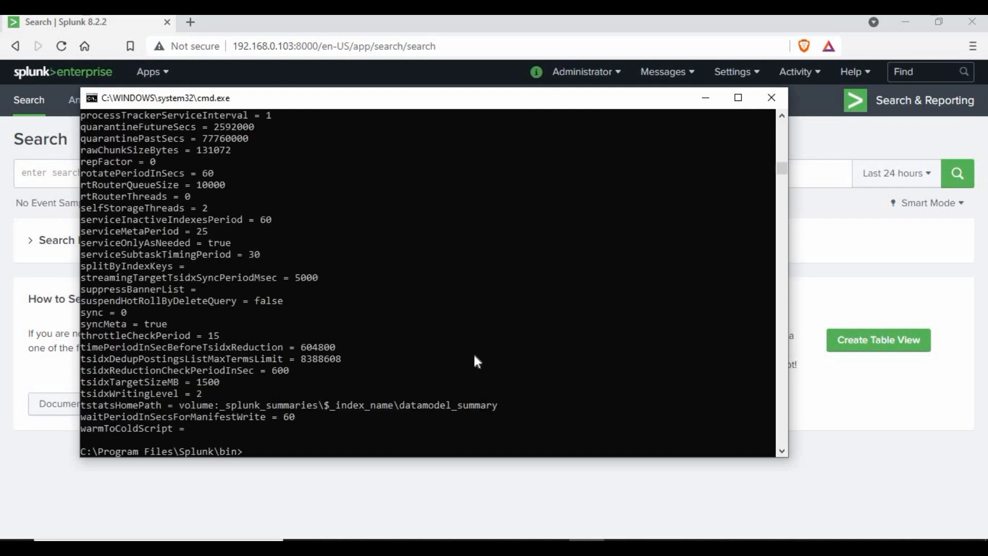
# Step: Go back to the start of the indexes output and examine the settings of the _audit stanza
pyautogui.scroll(15, 473, 353)
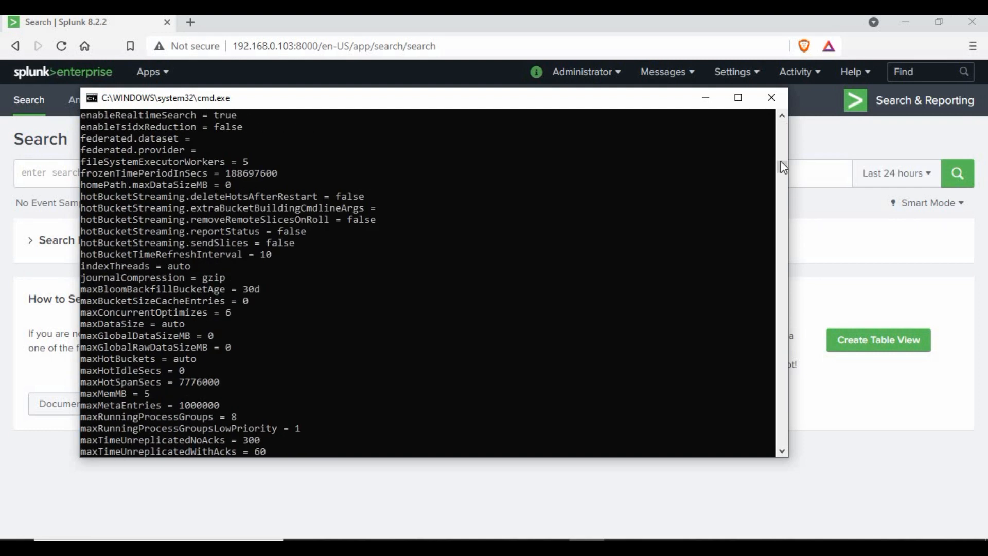
pyautogui.scroll(7, 462, 264)
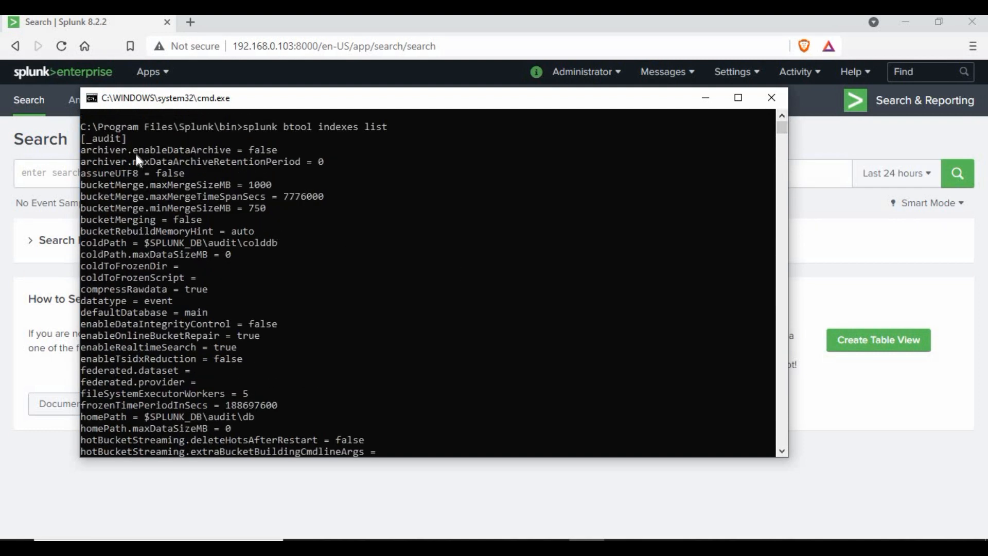
pyautogui.click(87, 140)
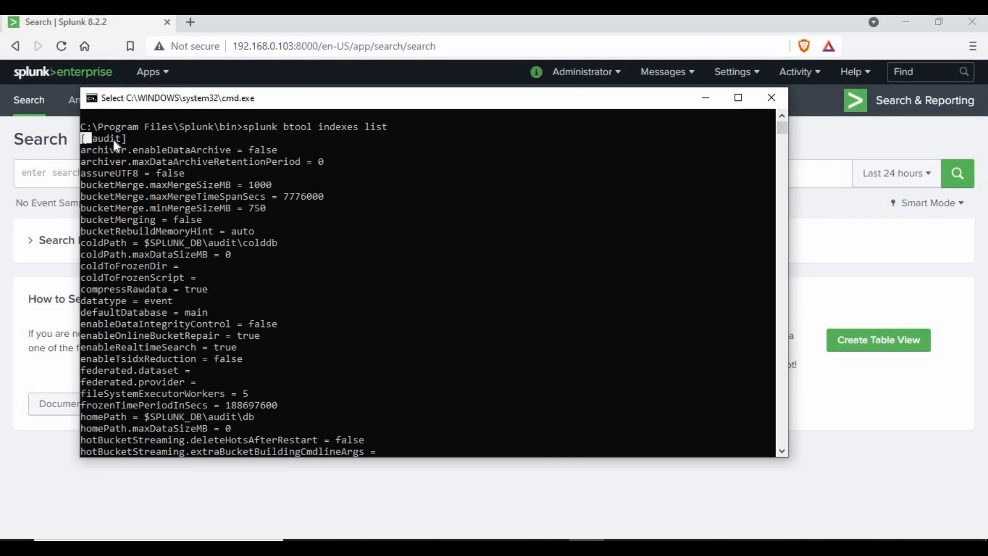
pyautogui.moveTo(125, 140); pyautogui.dragTo(104, 154)
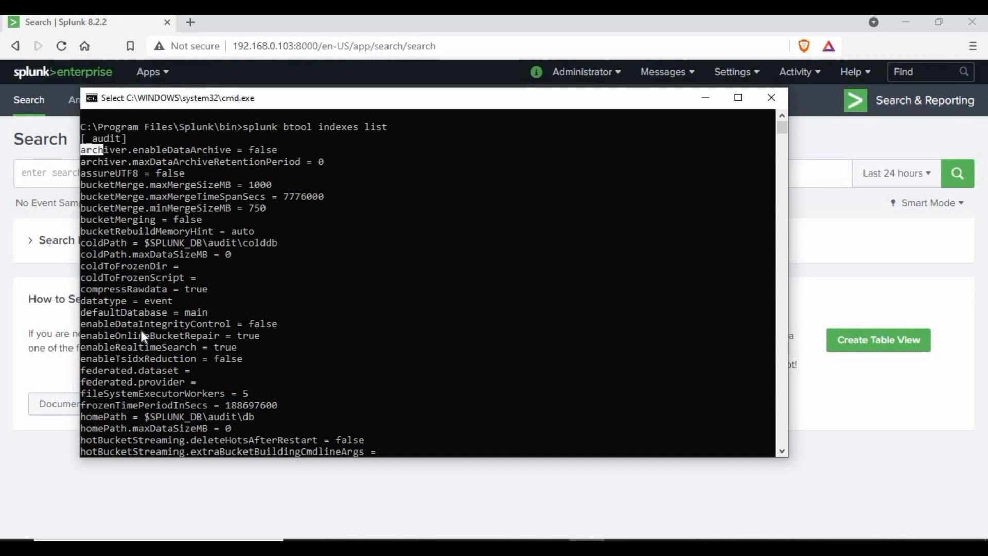
pyautogui.moveTo(144, 337); pyautogui.dragTo(149, 369)
pyautogui.scroll(-6, 161, 313)
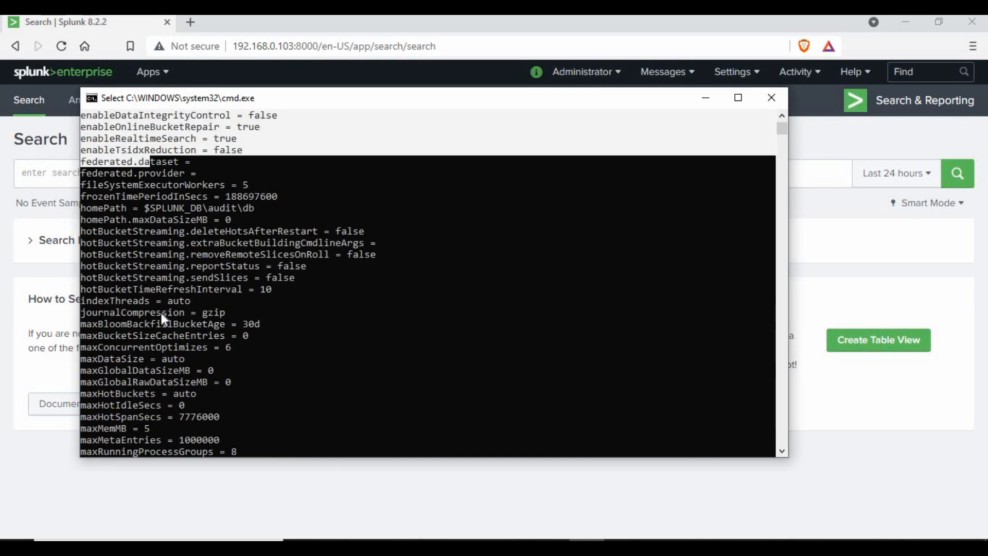
# Step: Examine the settings listed for the _internal index and locate the _introspection stanza in the indexes output
pyautogui.scroll(-20, 162, 313)
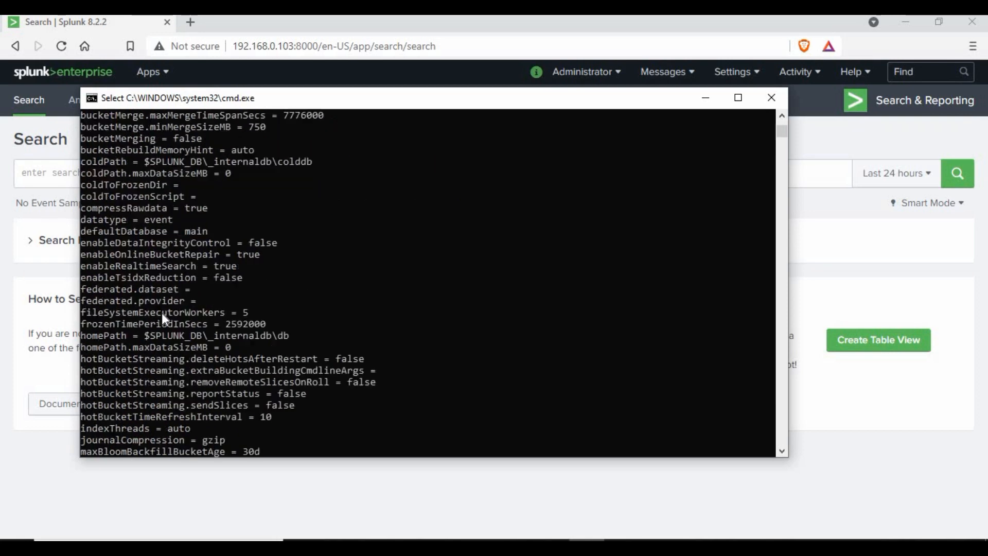
pyautogui.scroll(-20, 161, 313)
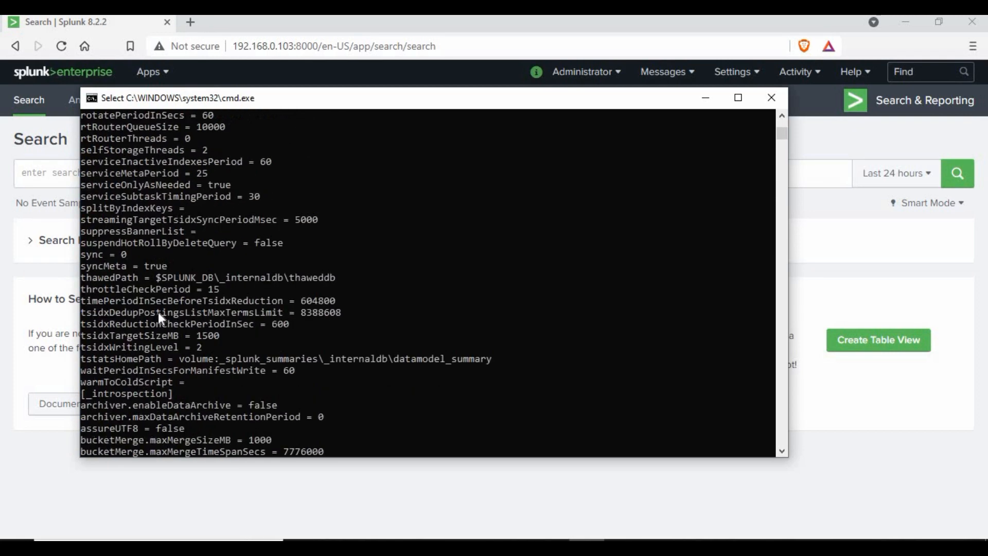
pyautogui.moveTo(178, 394); pyautogui.dragTo(81, 395)
pyautogui.scroll(20, 183, 314)
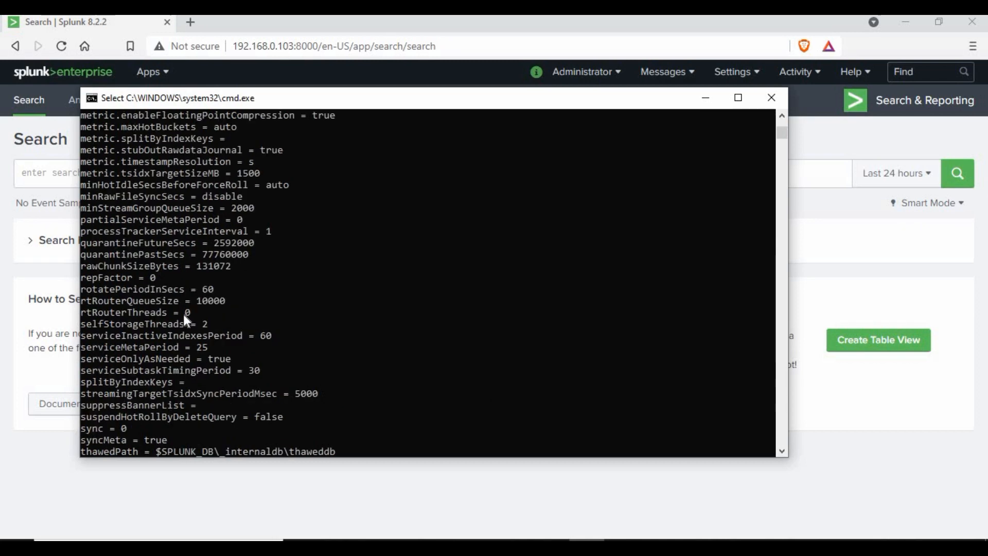
pyautogui.scroll(9, 183, 314)
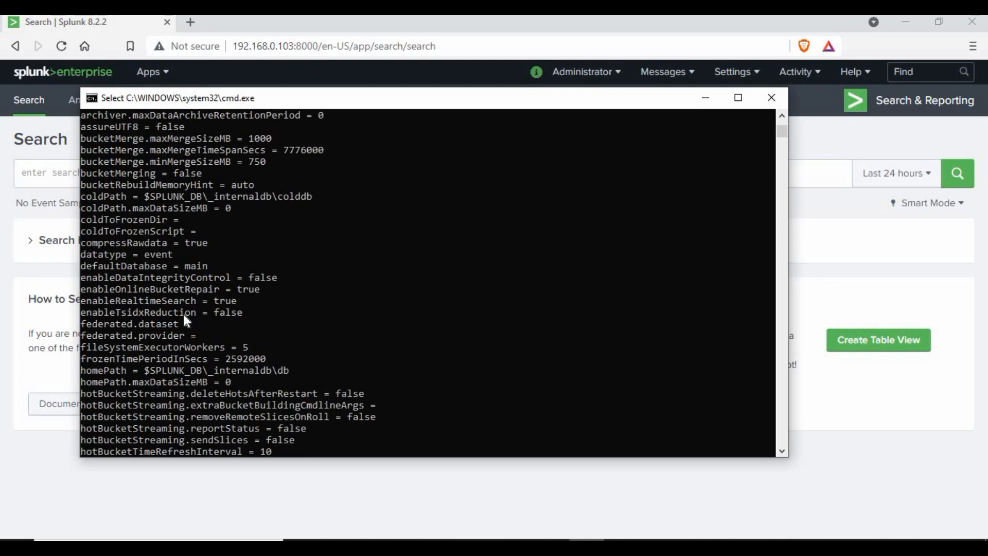
pyautogui.moveTo(149, 233); pyautogui.dragTo(212, 440)
pyautogui.click(118, 253)
pyautogui.click(297, 335)
# Step: Look through the final stanzas of the indexes output, including volume:_splunk_summaries, down to the prompt
pyautogui.moveTo(782, 130); pyautogui.dragTo(778, 163)
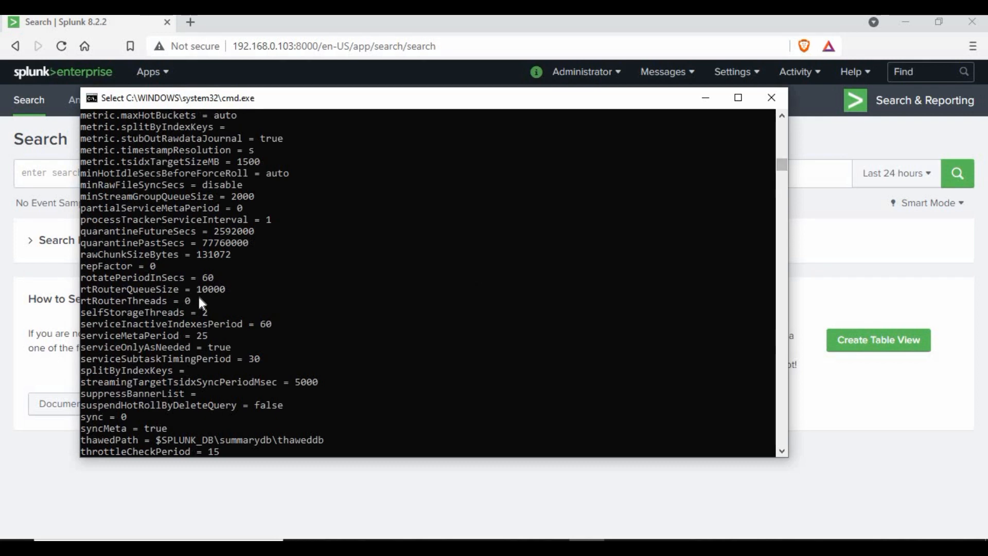
pyautogui.scroll(-8, 200, 301)
pyautogui.scroll(-15, 160, 349)
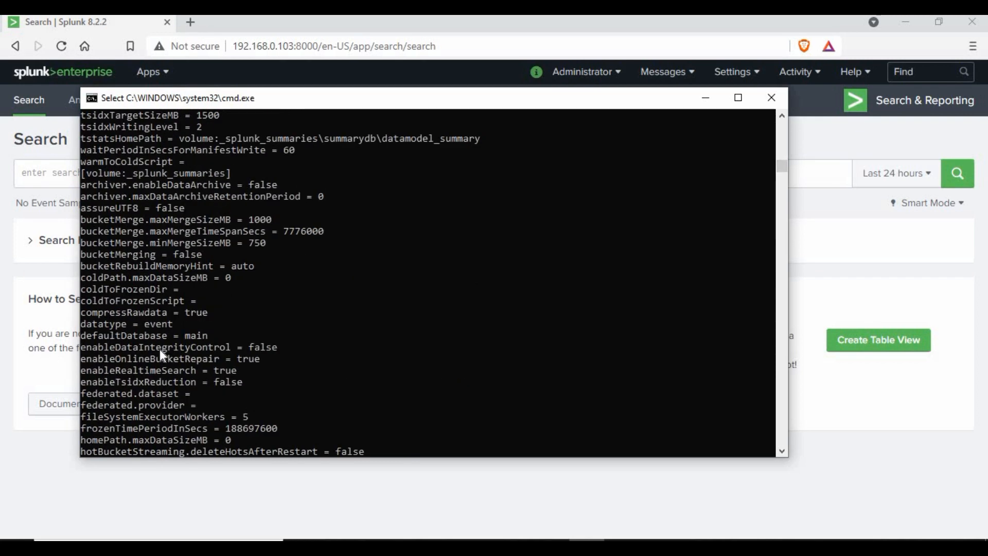
pyautogui.scroll(-14, 221, 324)
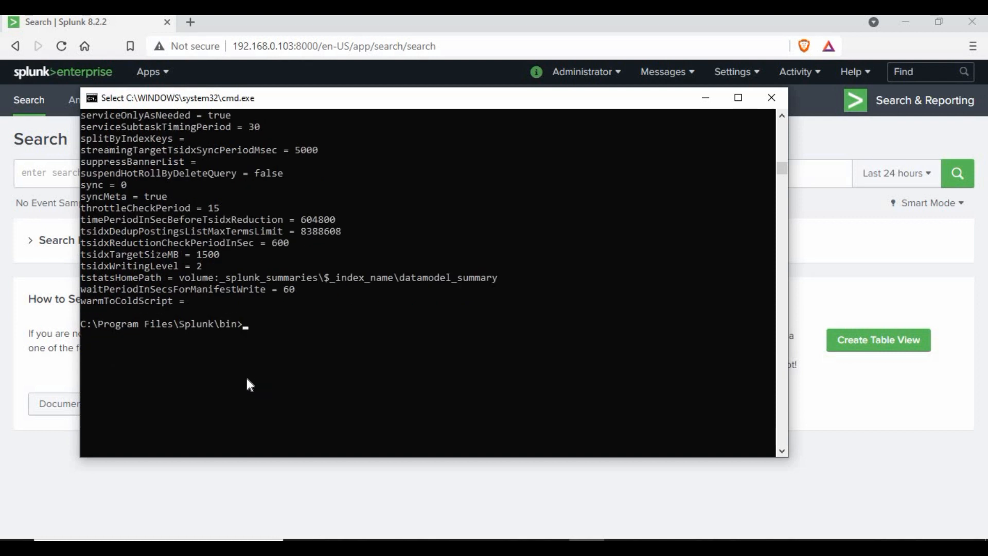
# Step: Clear the console with cls and run "splunk btool --app=search savedsearches list"
pyautogui.write('cls')
pyautogui.press('Return')
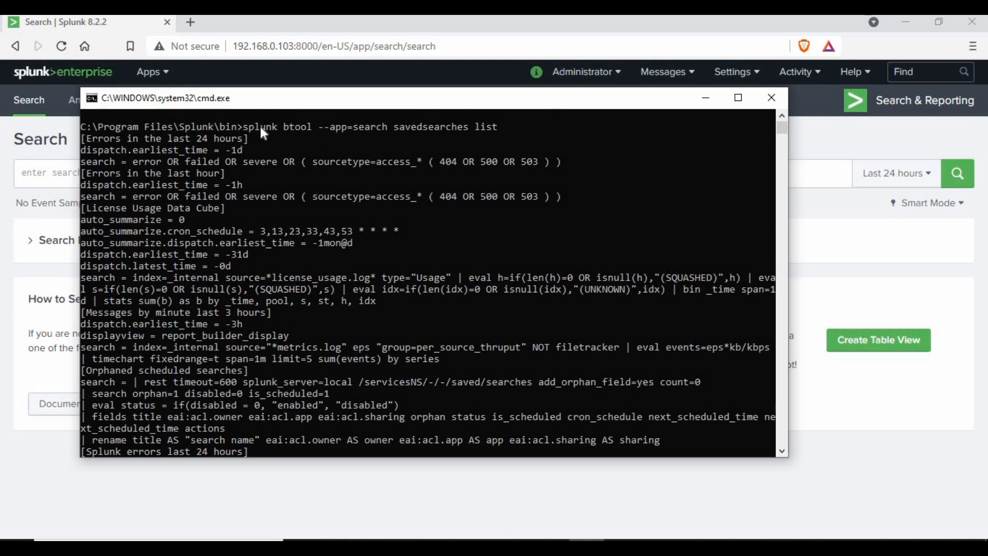
# Step: Examine the saved search stanzas of the search app, from "Errors in the last 24 hours" to "Splunk errors last 24 hours"
pyautogui.moveTo(249, 127); pyautogui.dragTo(270, 162)
pyautogui.click(303, 161)
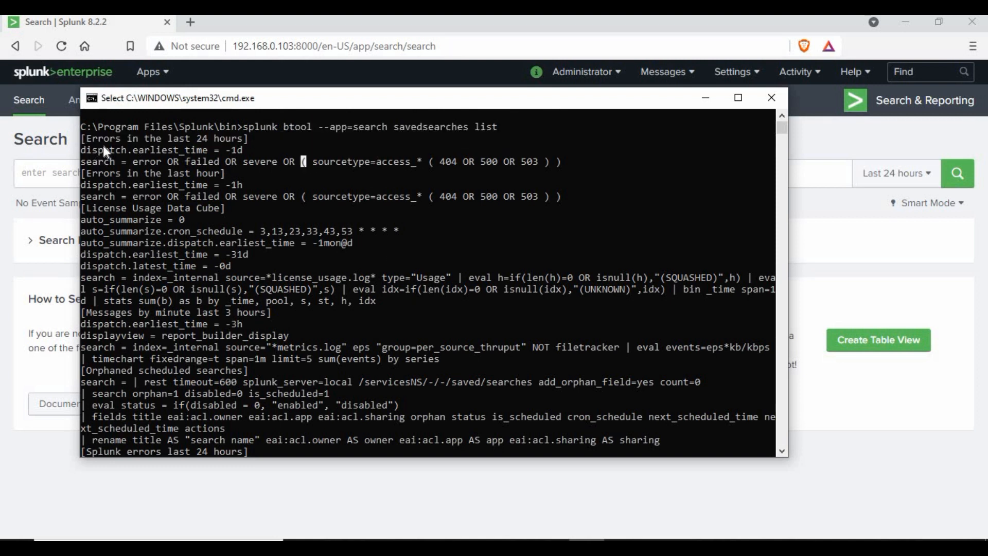
pyautogui.moveTo(83, 137); pyautogui.dragTo(250, 139)
pyautogui.moveTo(238, 174); pyautogui.dragTo(94, 175)
pyautogui.moveTo(250, 207); pyautogui.dragTo(112, 210)
pyautogui.scroll(-4, 242, 261)
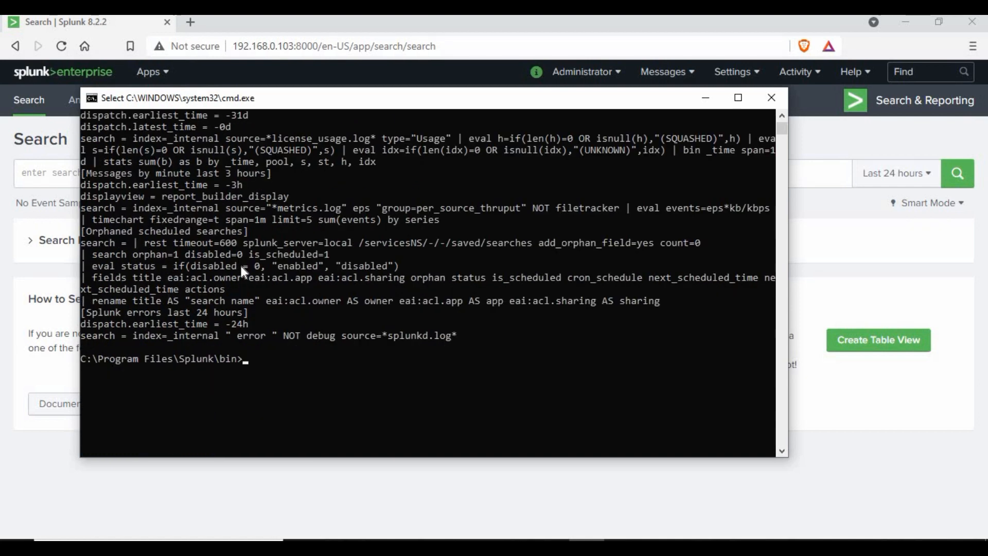
pyautogui.moveTo(248, 314); pyautogui.dragTo(87, 312)
pyautogui.click(270, 324)
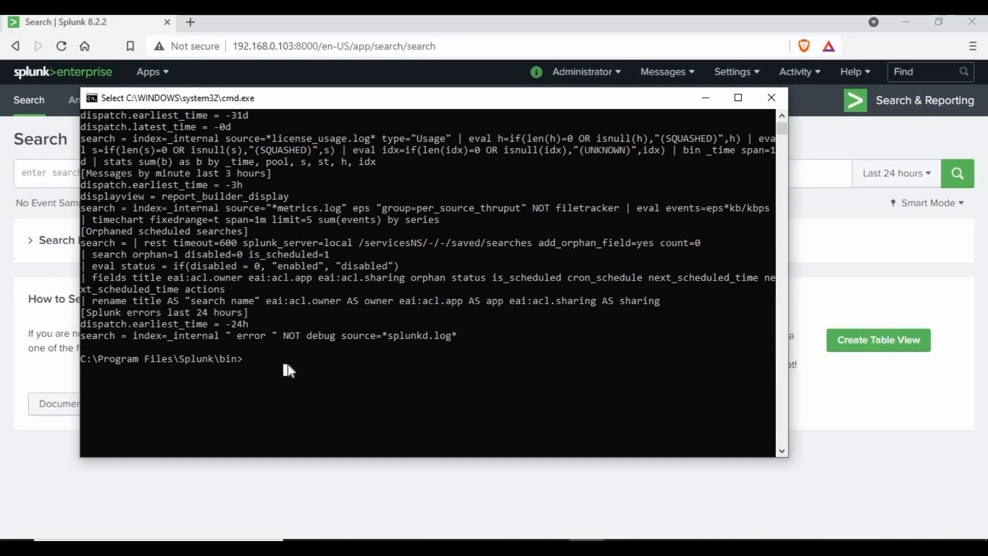
pyautogui.scroll(4, 288, 364)
pyautogui.scroll(-3, 311, 376)
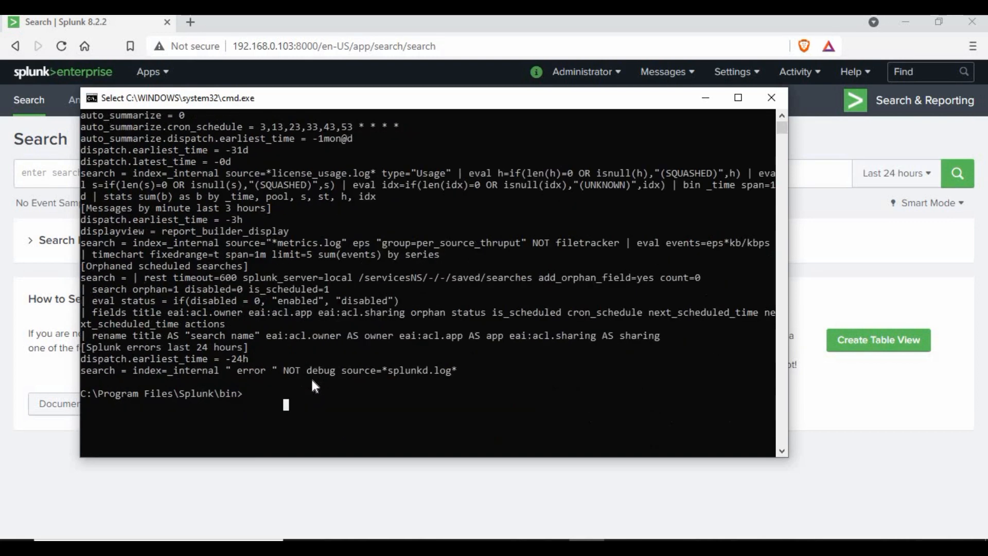
# Step: Clear the console with cls and switch back to the Splunk Search page in the browser
pyautogui.write('cls')
pyautogui.press('Return')
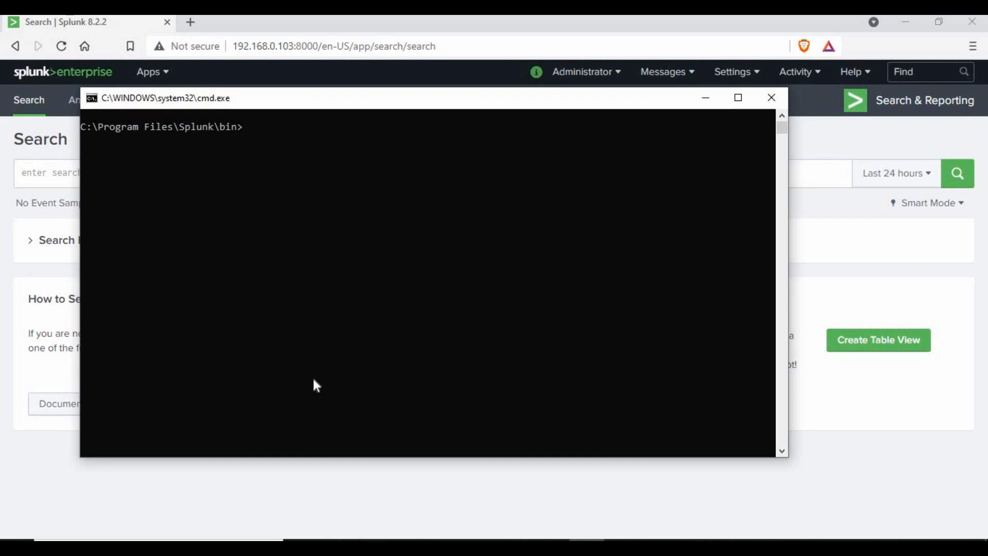
pyautogui.click(819, 220)
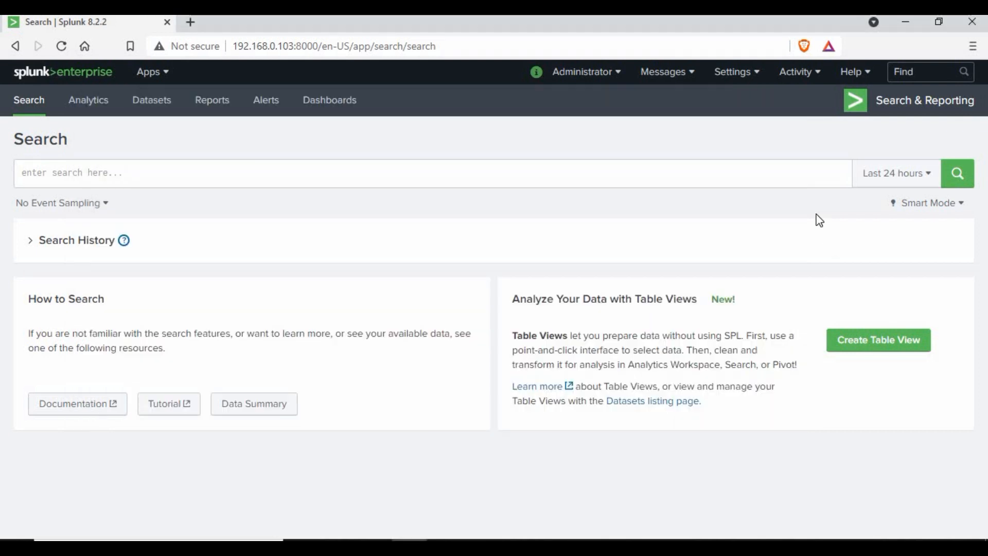